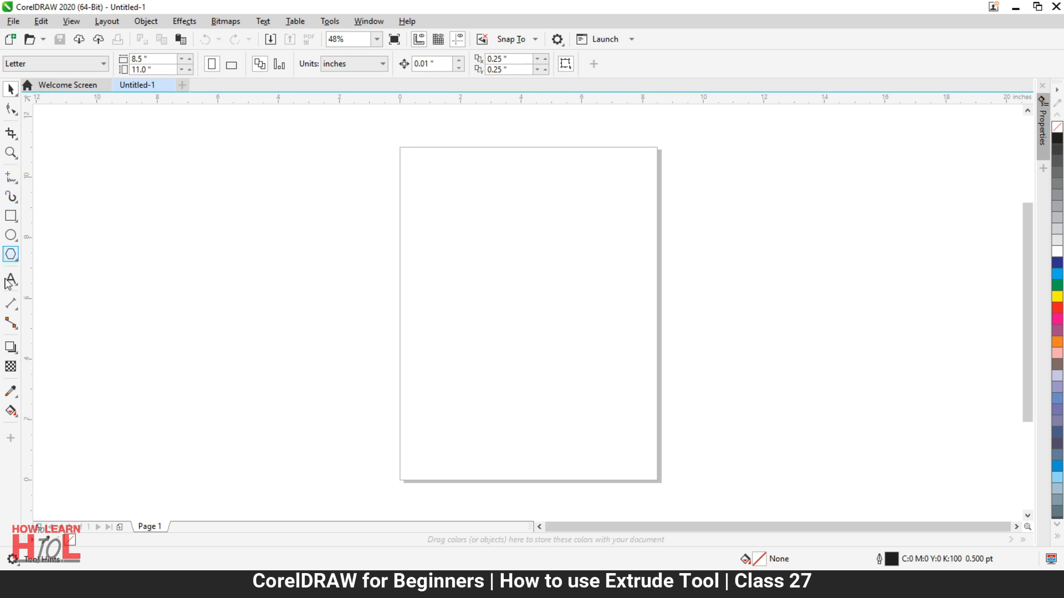
- Draw a rectangle about 3.64 by 2.87 inches near the middle of the page
{"action": "left_click", "coordinate": [11, 216]}
{"action": "left_click_drag", "start_coordinate": [463, 260], "coordinate": [573, 348]}
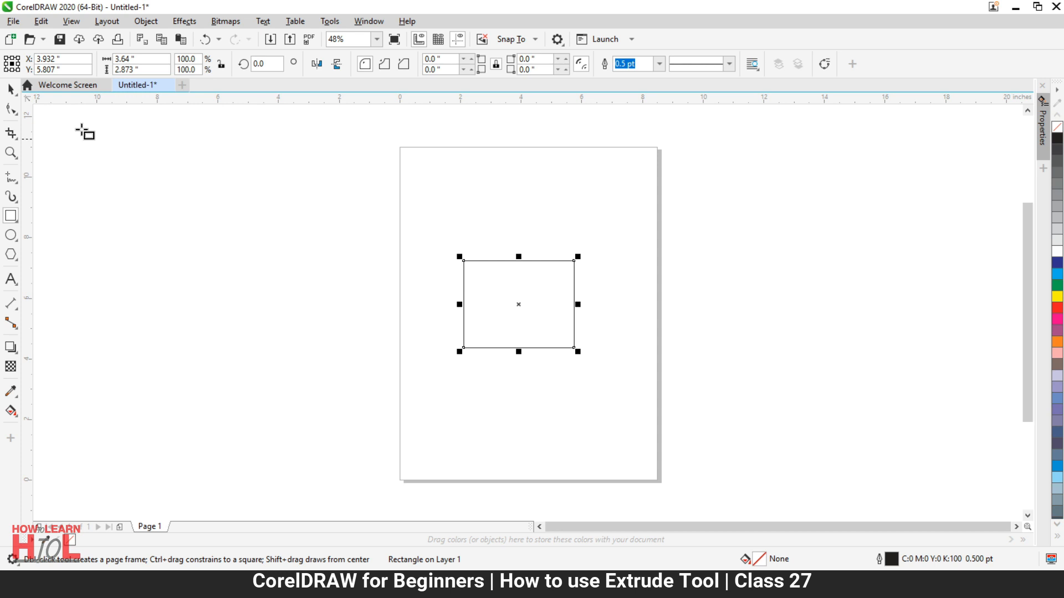
{"action": "key", "text": "space"}
- Extrude the rectangle with the Extrude tool using the Extrude Top Left preset
{"action": "key", "text": "z"}
{"action": "left_click_drag", "start_coordinate": [423, 235], "coordinate": [624, 380]}
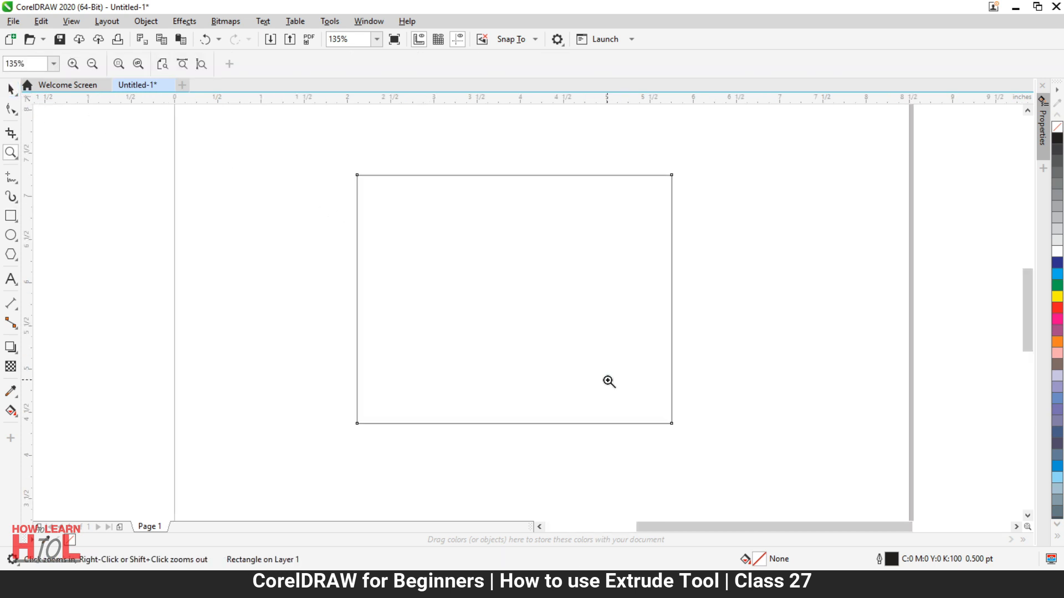
{"action": "left_click", "coordinate": [14, 353]}
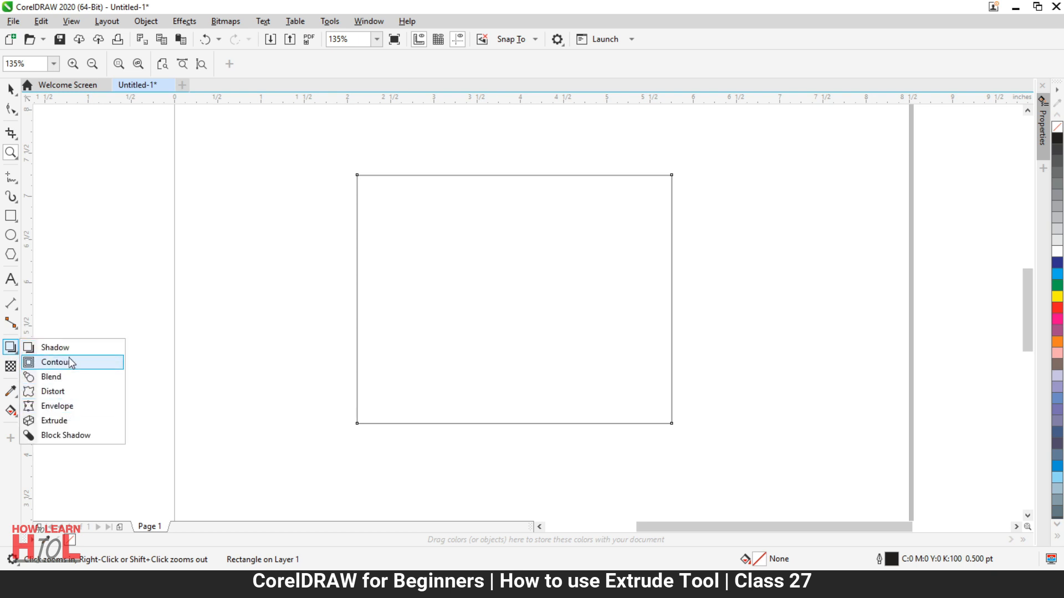
{"action": "left_click", "coordinate": [67, 421]}
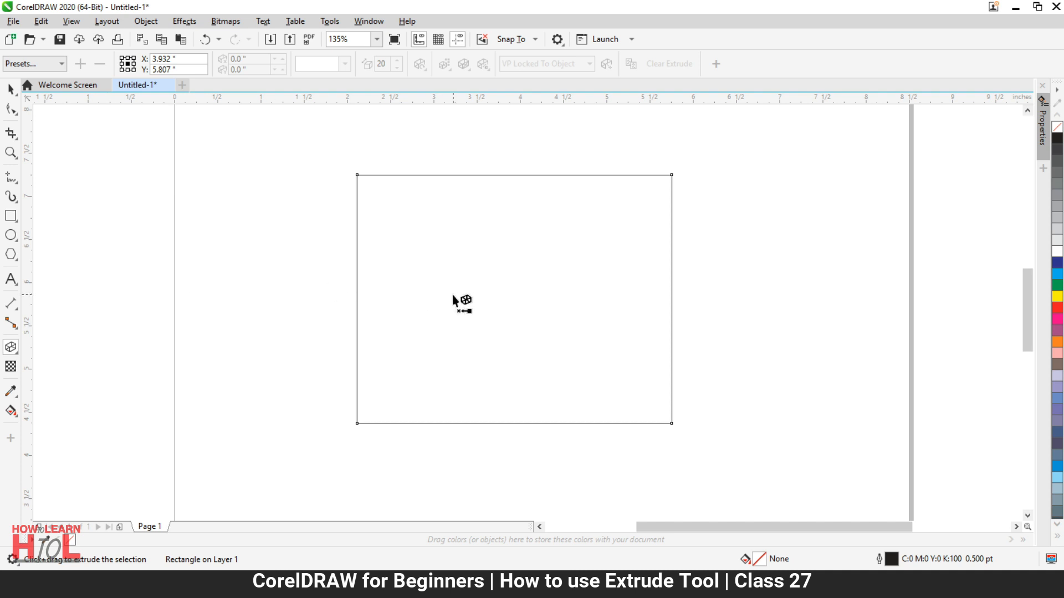
{"action": "left_click", "coordinate": [52, 63]}
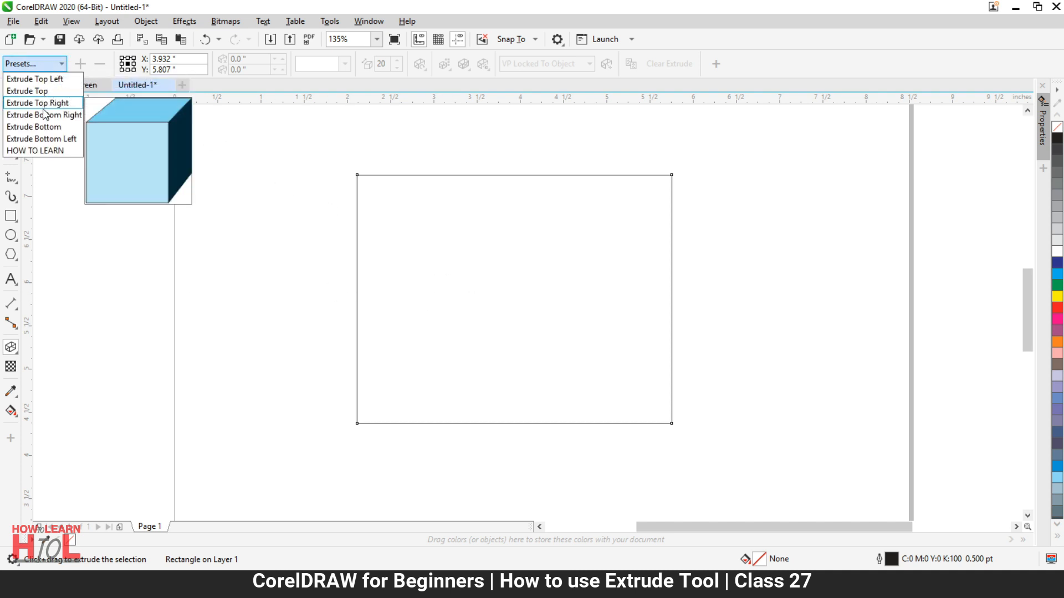
{"action": "left_click", "coordinate": [36, 80]}
- Fill the extruded box with cyan (C:100 M:0 Y:0 K:0)
{"action": "scroll", "coordinate": [278, 224], "scroll_direction": "down", "scroll_amount": 1}
{"action": "scroll", "coordinate": [395, 280], "scroll_direction": "up", "scroll_amount": 1}
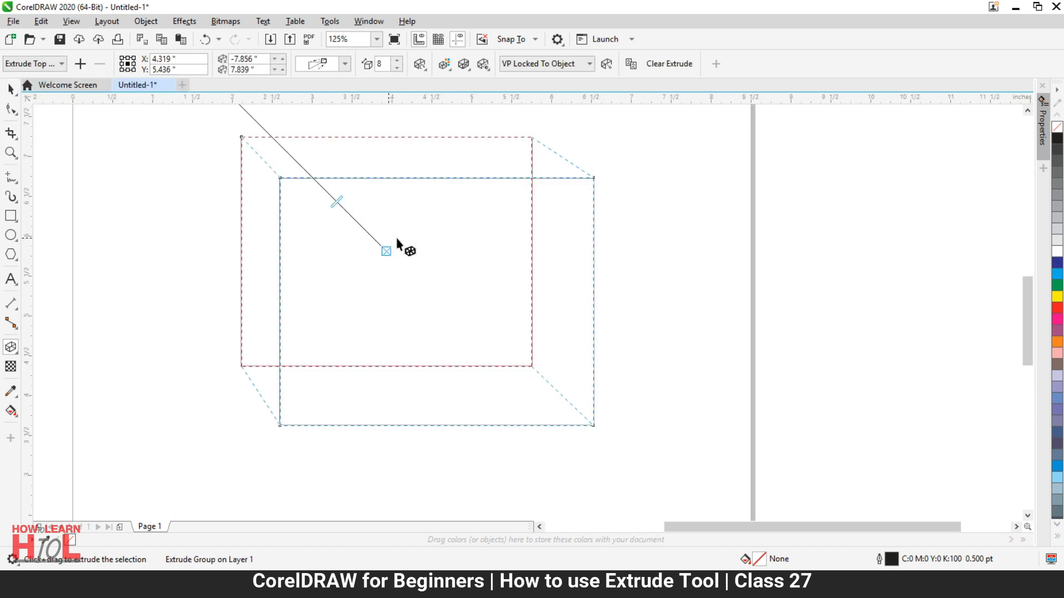
{"action": "left_click", "coordinate": [1057, 274]}
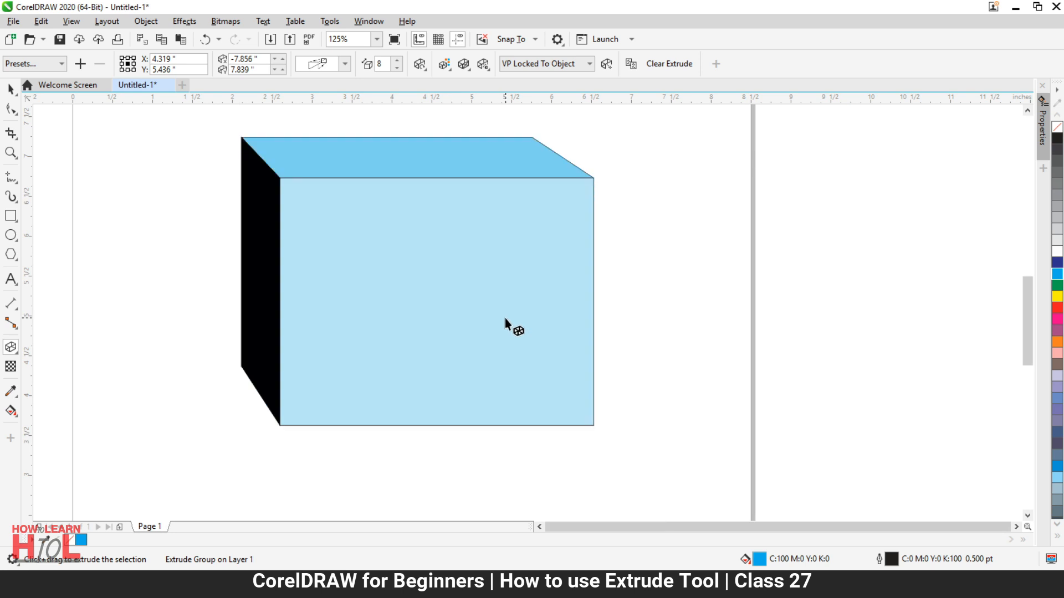
- Try the Extrude Top and Extrude Top Right presets on the box
{"action": "scroll", "coordinate": [504, 318], "scroll_direction": "down", "scroll_amount": 1}
{"action": "scroll", "coordinate": [430, 271], "scroll_direction": "up", "scroll_amount": 1}
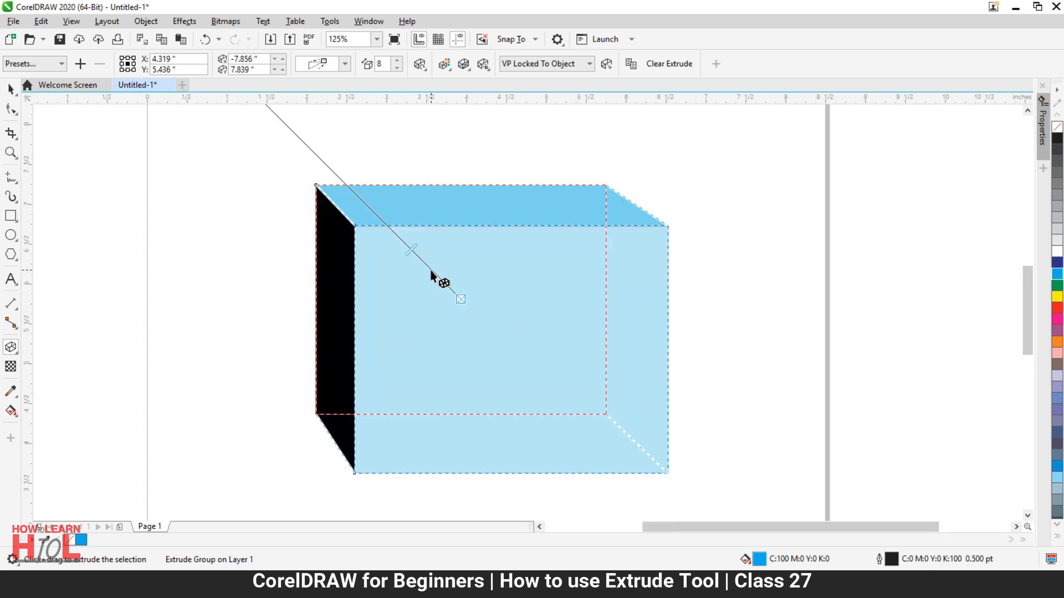
{"action": "scroll", "coordinate": [489, 353], "scroll_direction": "down", "scroll_amount": 1}
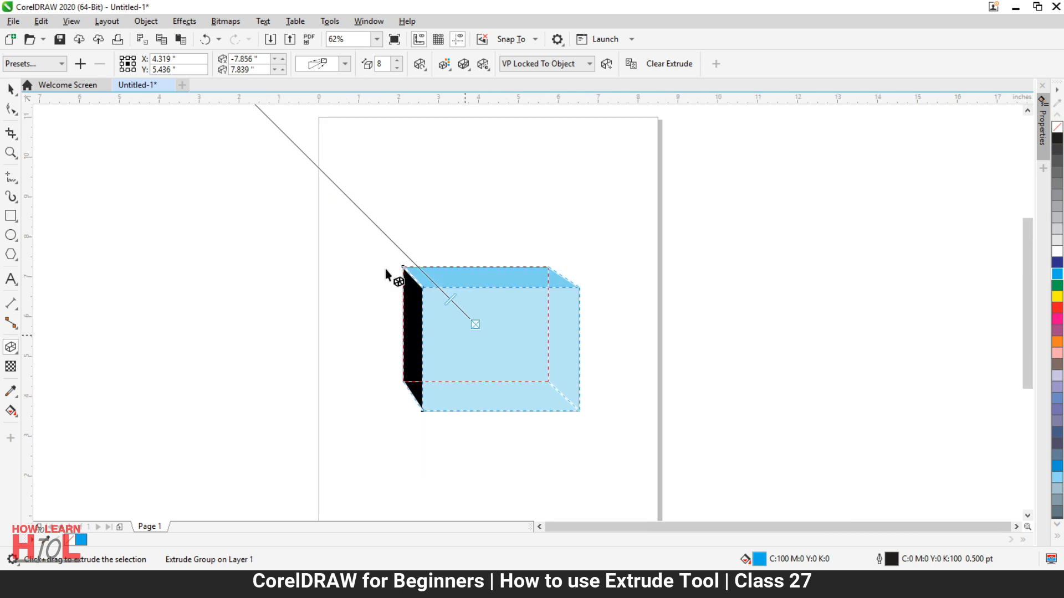
{"action": "left_click", "coordinate": [60, 64]}
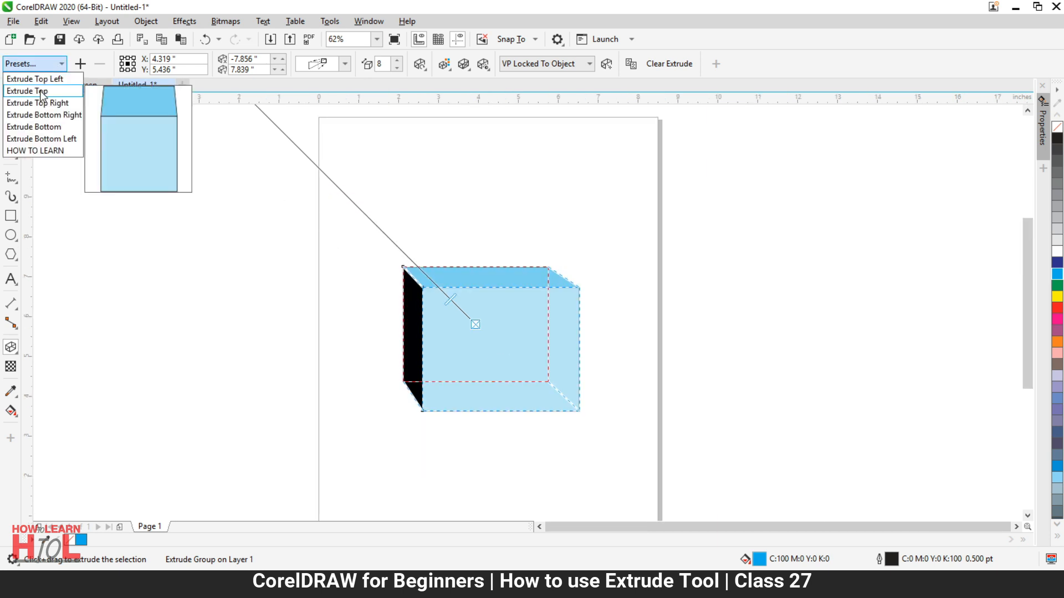
{"action": "left_click", "coordinate": [43, 91]}
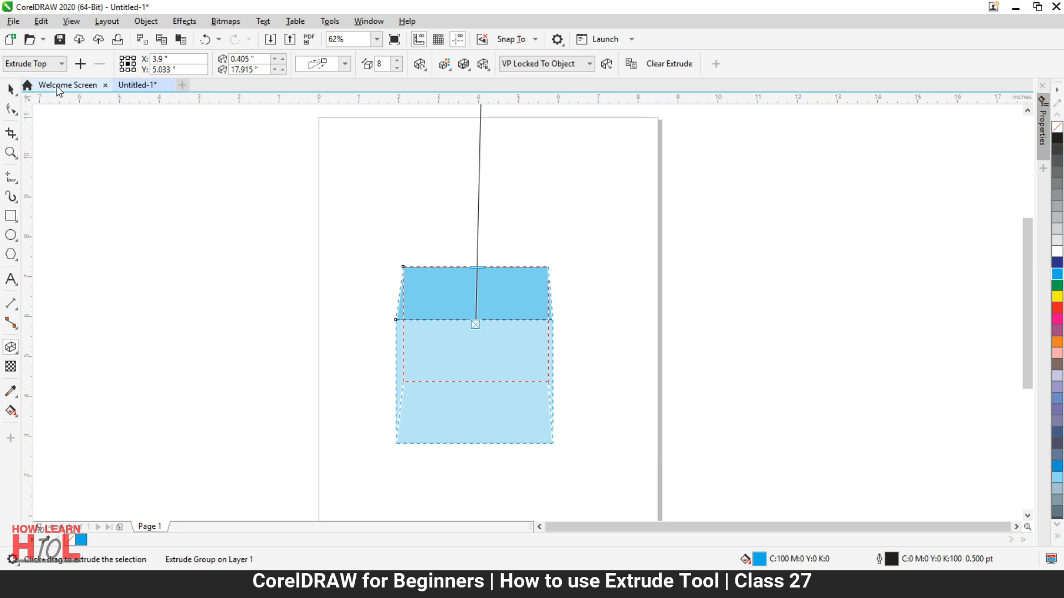
{"action": "left_click", "coordinate": [48, 63]}
{"action": "left_click", "coordinate": [49, 103]}
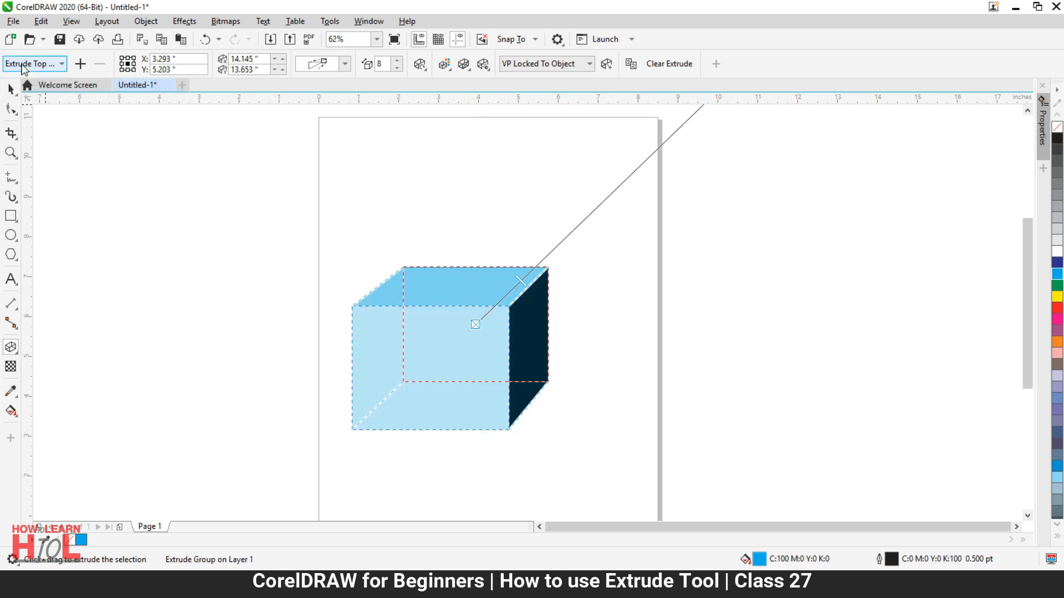
- Cycle the box through the Extrude Bottom Right, Extrude Bottom and Extrude Bottom Left presets
{"action": "left_click", "coordinate": [48, 64]}
{"action": "left_click", "coordinate": [49, 115]}
{"action": "left_click", "coordinate": [49, 64]}
{"action": "left_click", "coordinate": [38, 127]}
{"action": "left_click", "coordinate": [39, 66]}
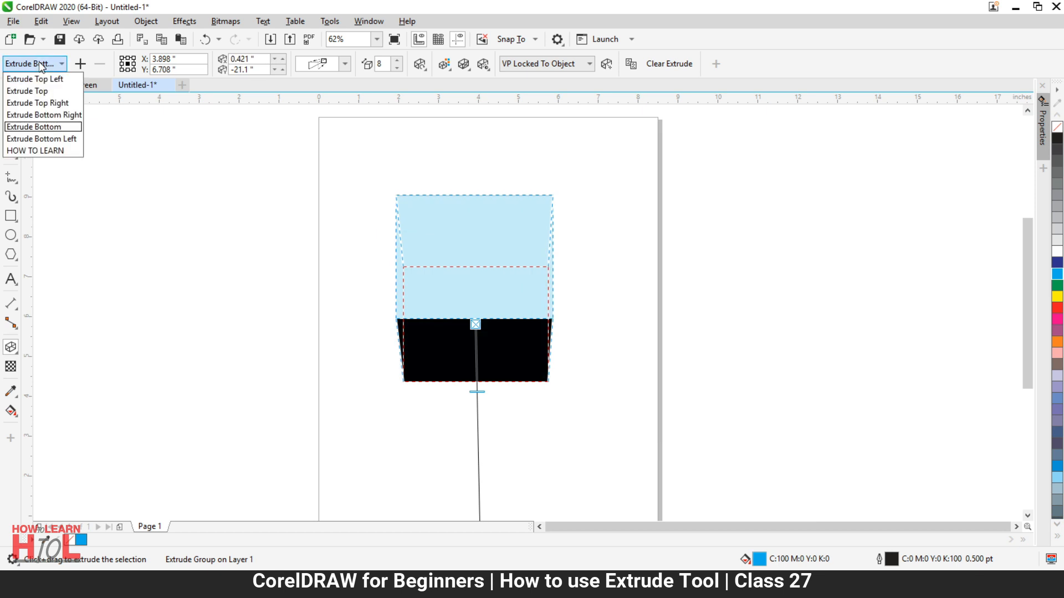
{"action": "left_click", "coordinate": [47, 141]}
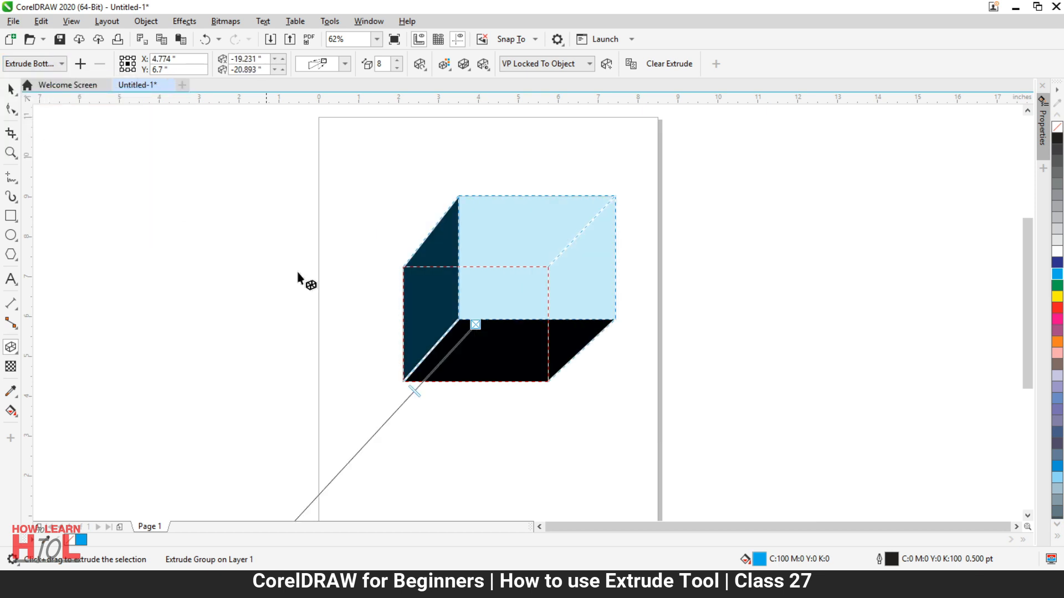
- Apply the Extrude Top Right preset to the box
{"action": "scroll", "coordinate": [438, 342], "scroll_direction": "down", "scroll_amount": 2}
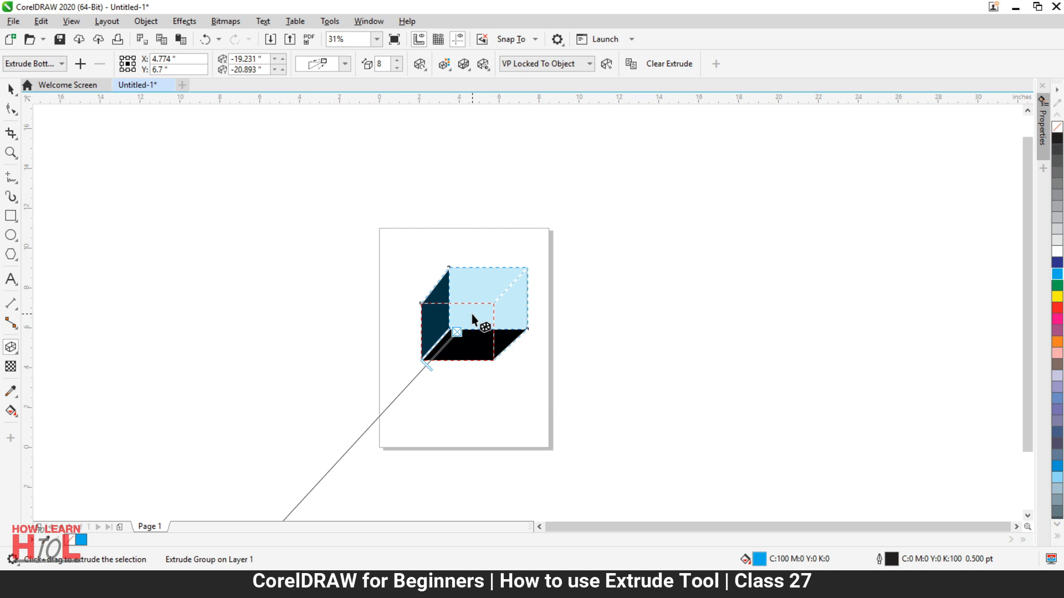
{"action": "left_click", "coordinate": [50, 64]}
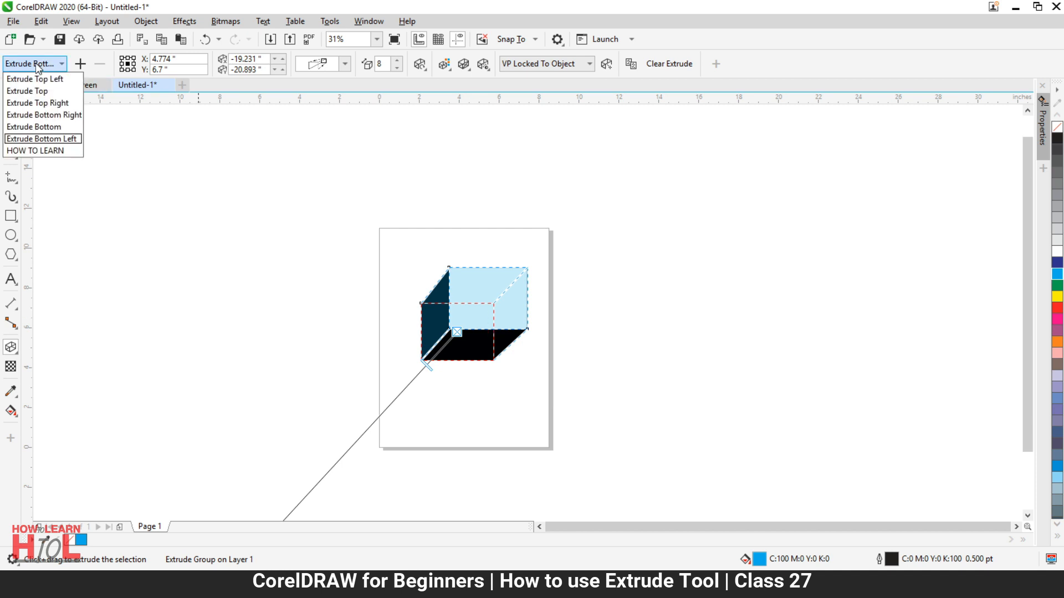
{"action": "left_click", "coordinate": [55, 107]}
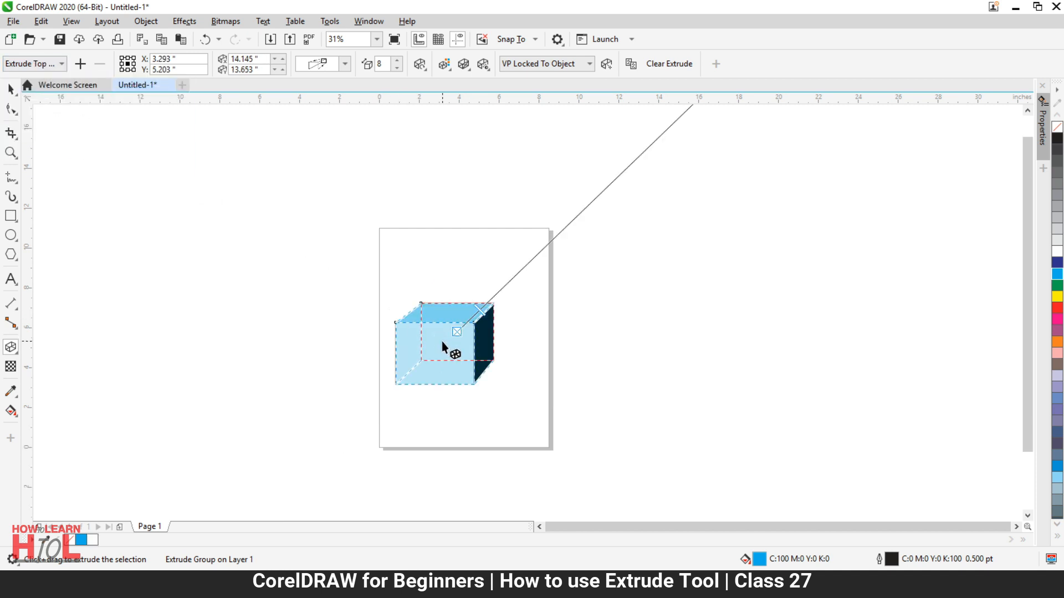
- Deepen the extrusion to a depth of 15 with the slider on its direction line
{"action": "scroll", "coordinate": [440, 341], "scroll_direction": "up", "scroll_amount": 4}
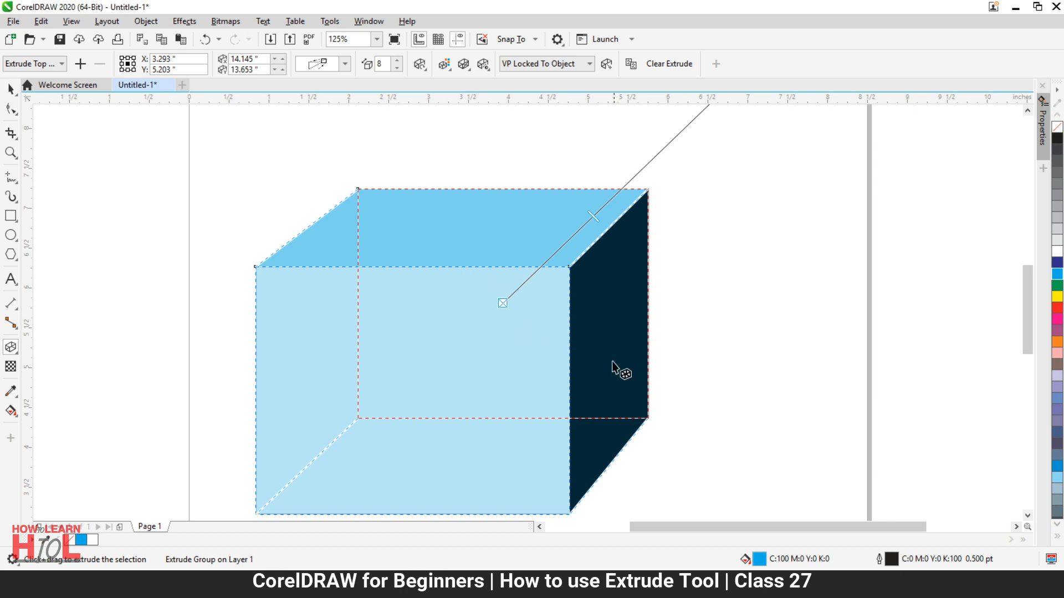
{"action": "scroll", "coordinate": [555, 311], "scroll_direction": "down", "scroll_amount": 2}
{"action": "scroll", "coordinate": [558, 288], "scroll_direction": "up", "scroll_amount": 2}
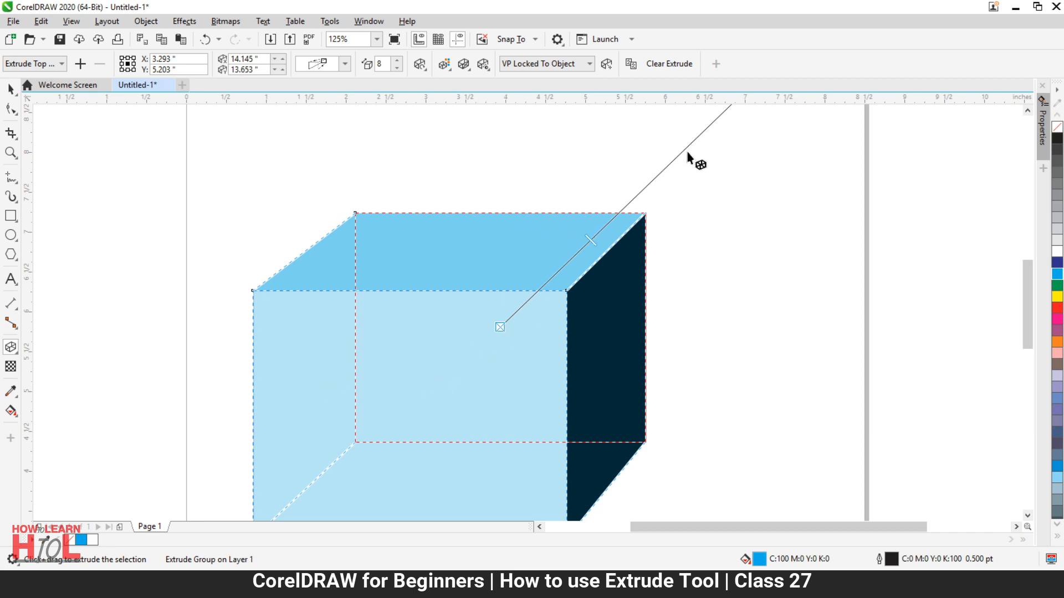
{"action": "scroll", "coordinate": [457, 422], "scroll_direction": "down", "scroll_amount": 3}
{"action": "scroll", "coordinate": [554, 305], "scroll_direction": "up", "scroll_amount": 3}
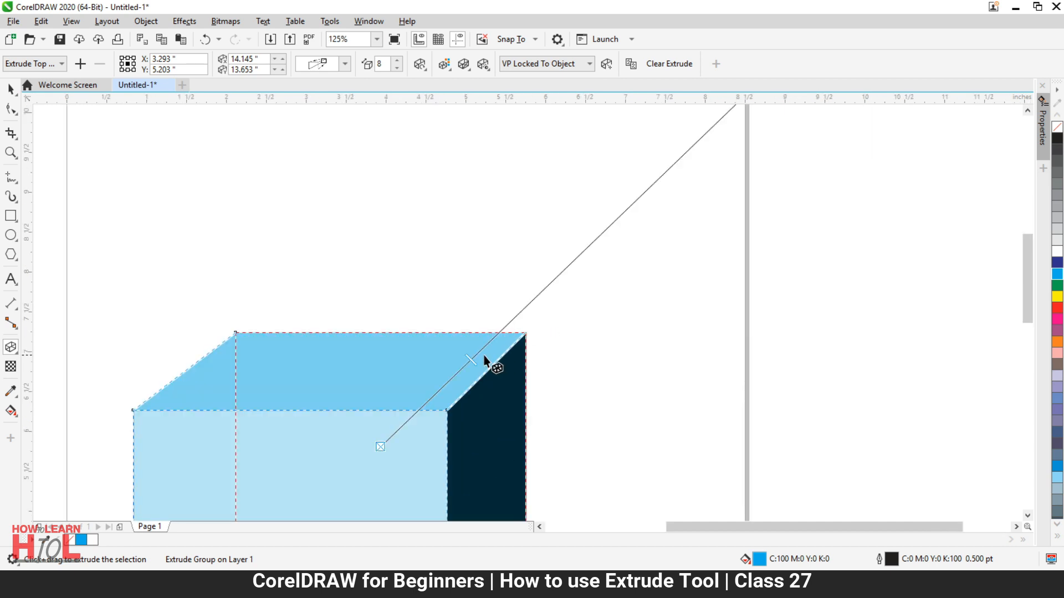
{"action": "scroll", "coordinate": [470, 366], "scroll_direction": "up", "scroll_amount": 4}
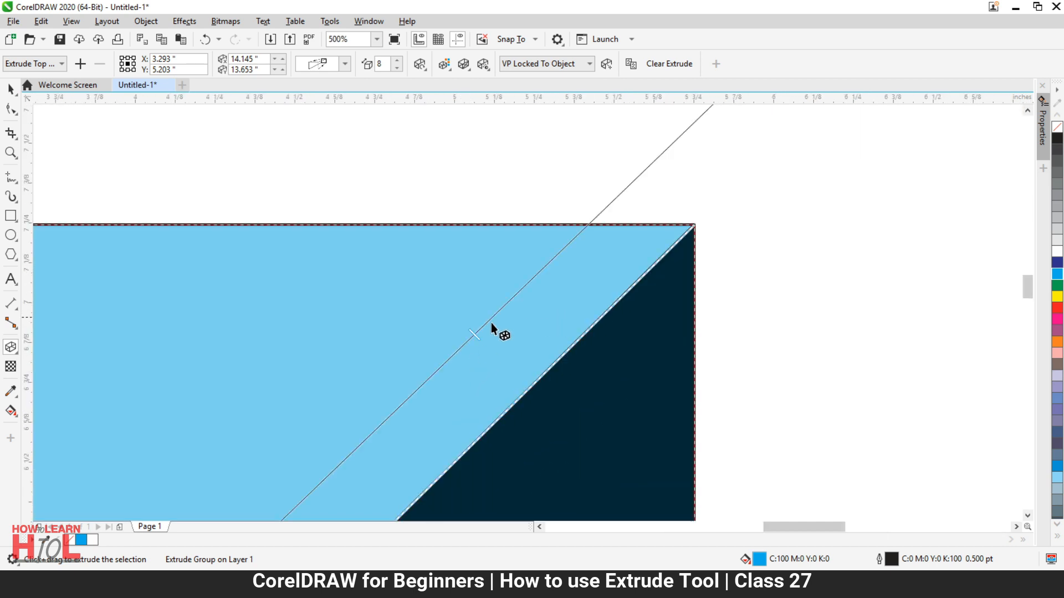
{"action": "scroll", "coordinate": [504, 348], "scroll_direction": "down", "scroll_amount": 2}
{"action": "scroll", "coordinate": [504, 351], "scroll_direction": "up", "scroll_amount": 1}
{"action": "scroll", "coordinate": [498, 349], "scroll_direction": "down", "scroll_amount": 1}
{"action": "left_click", "coordinate": [497, 349]}
{"action": "left_click_drag", "start_coordinate": [499, 346], "coordinate": [591, 274]}
- Reduce the extrusion depth to 2 with the slider on the direction line
{"action": "scroll", "coordinate": [497, 399], "scroll_direction": "down", "scroll_amount": 2}
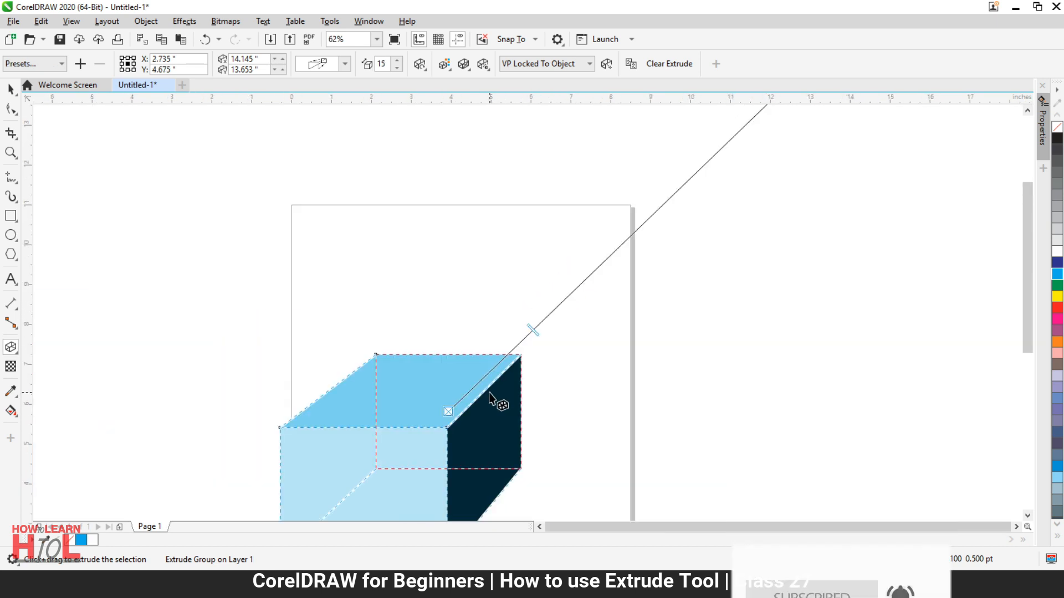
{"action": "scroll", "coordinate": [501, 377], "scroll_direction": "down", "scroll_amount": 2}
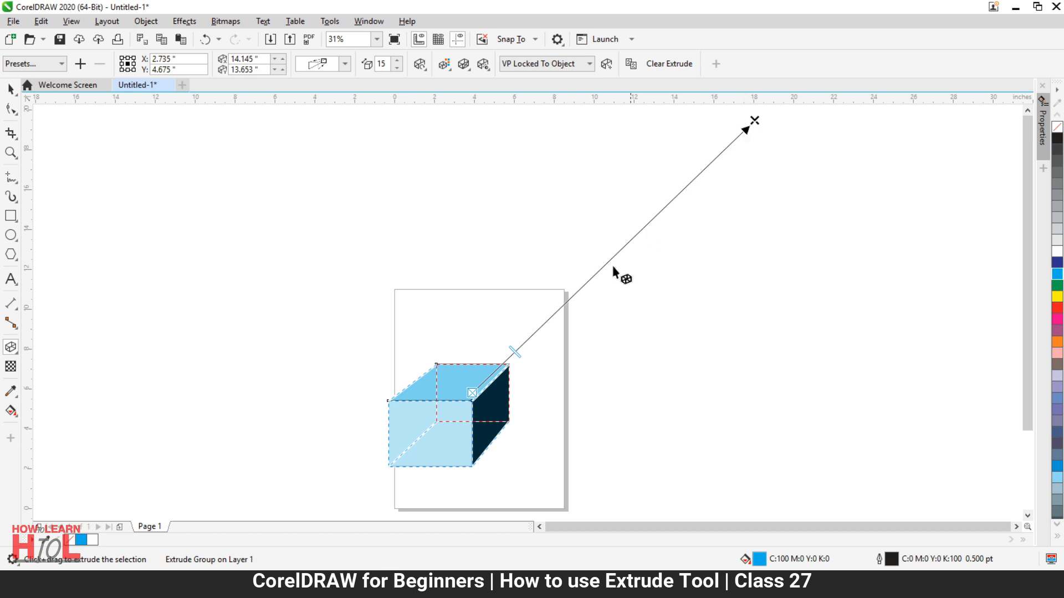
{"action": "scroll", "coordinate": [477, 393], "scroll_direction": "up", "scroll_amount": 4}
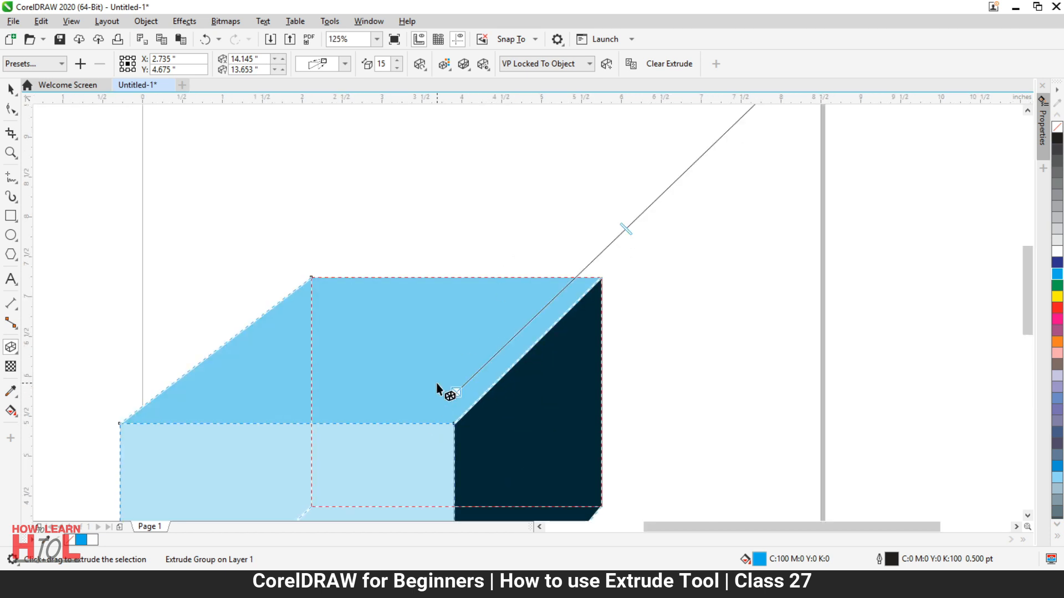
{"action": "left_click_drag", "start_coordinate": [625, 230], "coordinate": [486, 386]}
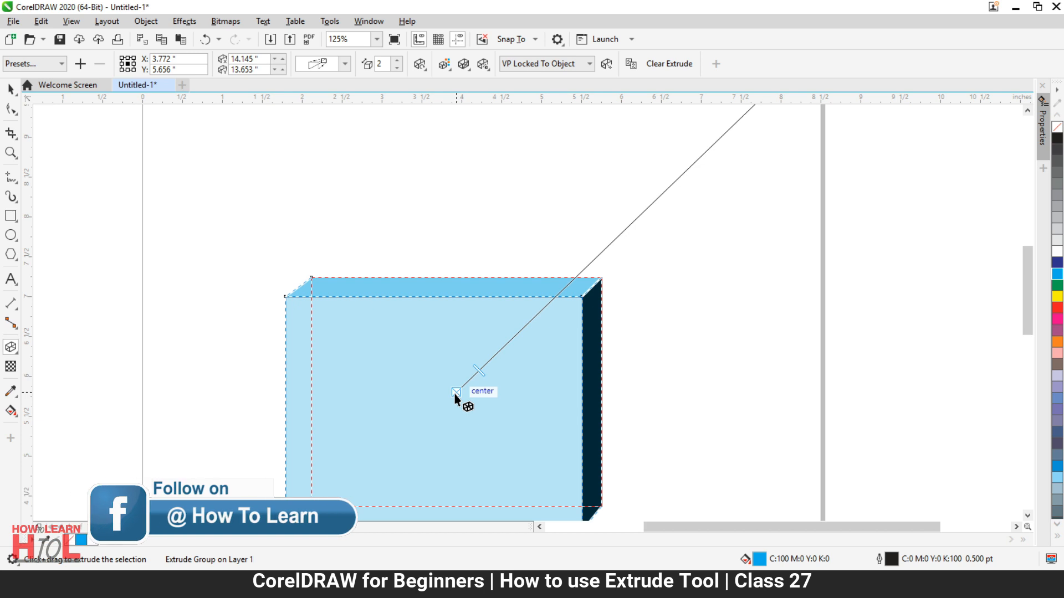
- Reduce the extrusion depth to 1 by bringing the slider closer to the start of the direction line
{"action": "scroll", "coordinate": [463, 379], "scroll_direction": "up", "scroll_amount": 2}
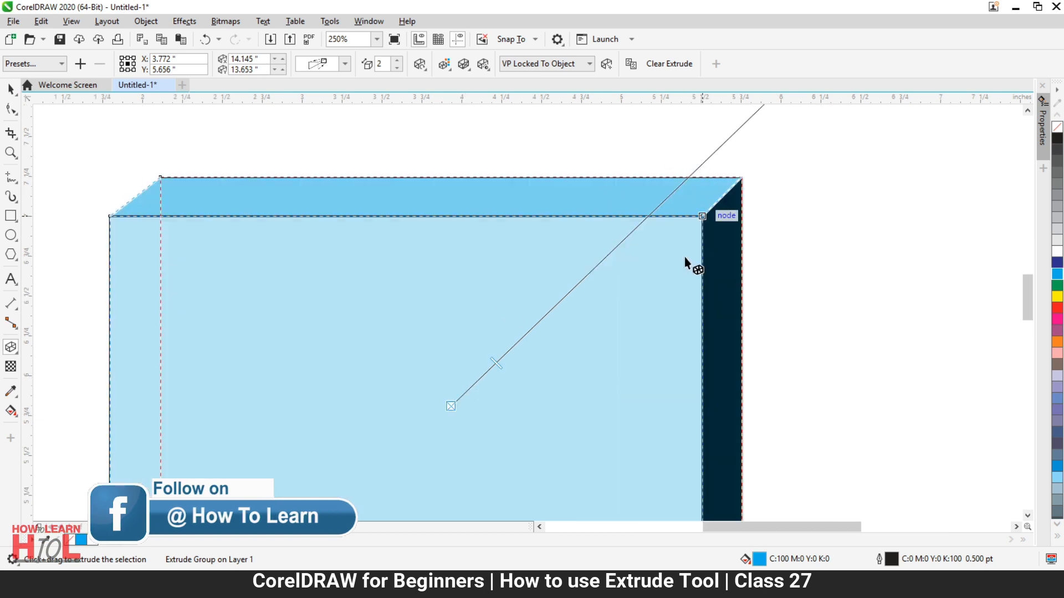
{"action": "scroll", "coordinate": [537, 366], "scroll_direction": "down", "scroll_amount": 2}
{"action": "scroll", "coordinate": [600, 313], "scroll_direction": "up", "scroll_amount": 2}
{"action": "scroll", "coordinate": [519, 353], "scroll_direction": "down", "scroll_amount": 2}
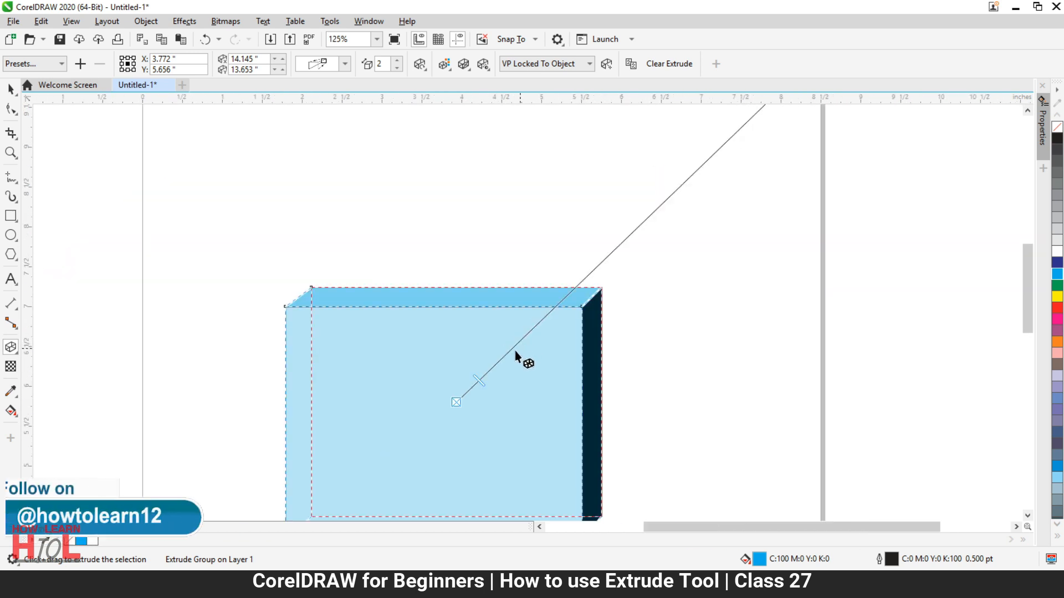
{"action": "scroll", "coordinate": [485, 378], "scroll_direction": "up", "scroll_amount": 2}
{"action": "left_click_drag", "start_coordinate": [475, 387], "coordinate": [459, 400]}
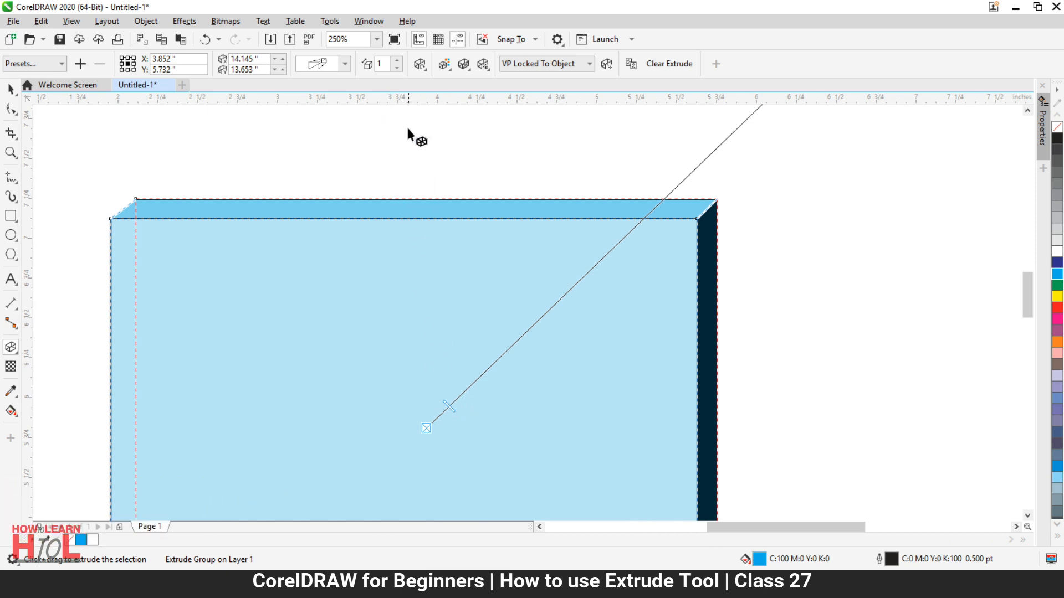
- Increase the extrusion's depth value to 16
{"action": "left_click", "coordinate": [397, 62]}
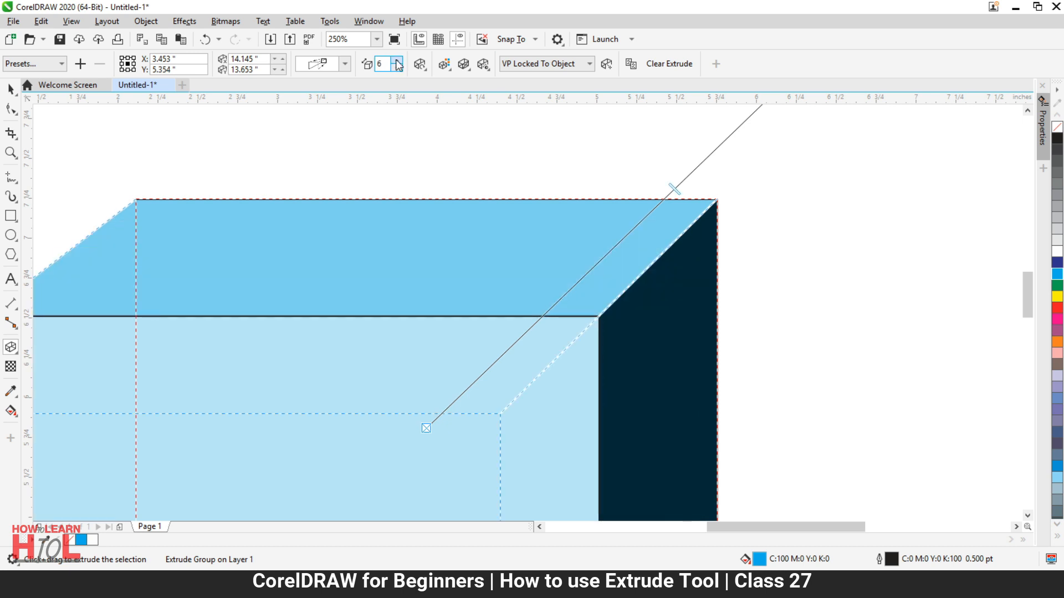
{"action": "left_click", "coordinate": [398, 62]}
{"action": "scroll", "coordinate": [487, 328], "scroll_direction": "down", "scroll_amount": 4}
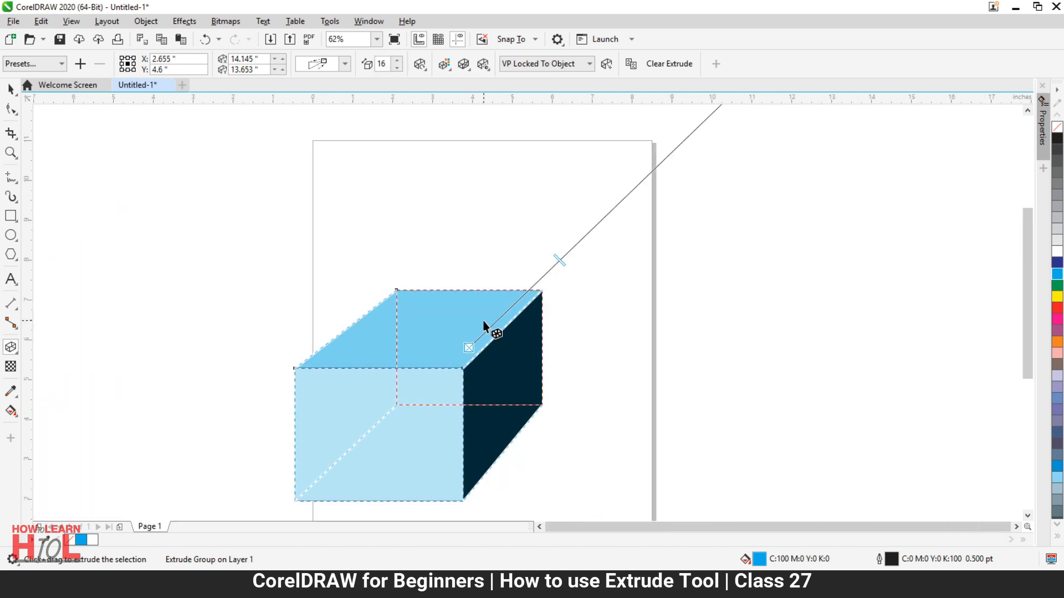
- Try larger extrusion depths such as 21 and 26, and return the depth value to 16
{"action": "left_click", "coordinate": [398, 62]}
{"action": "left_click", "coordinate": [398, 61]}
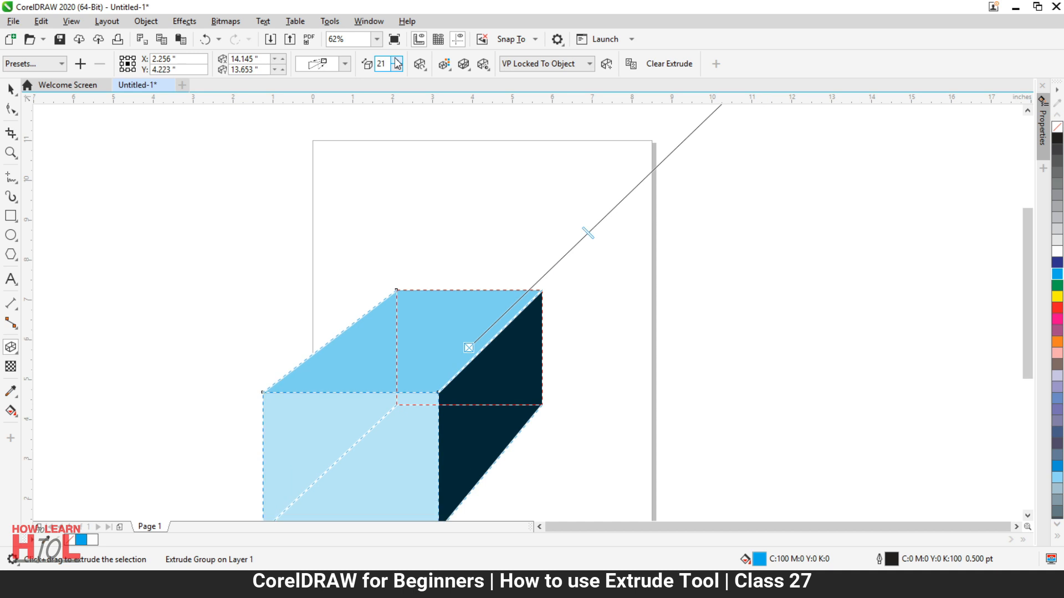
{"action": "left_click", "coordinate": [398, 62]}
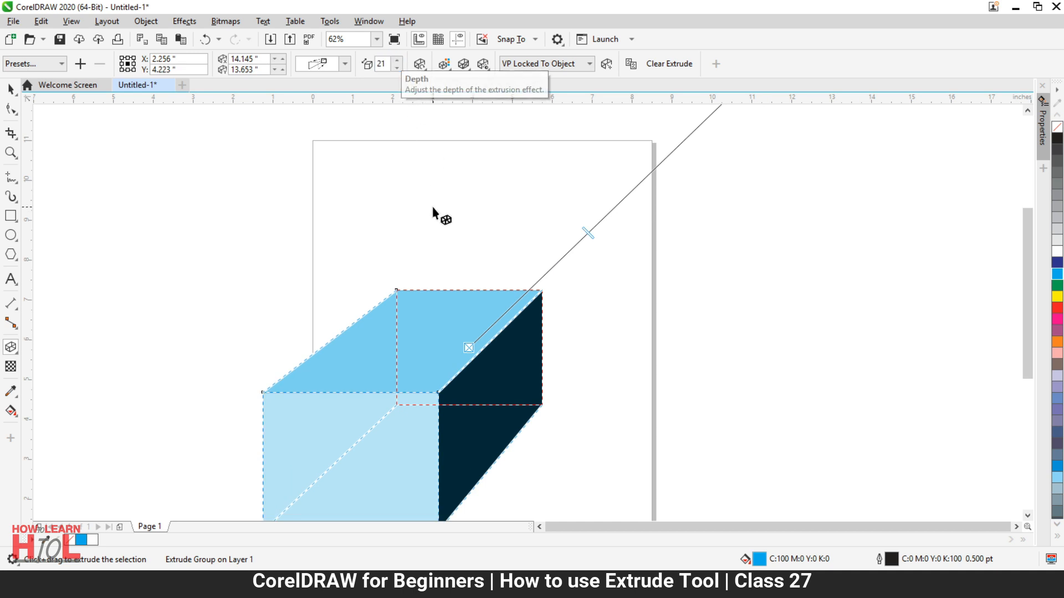
{"action": "left_click", "coordinate": [398, 66]}
{"action": "left_click", "coordinate": [398, 65]}
{"action": "left_click", "coordinate": [397, 67]}
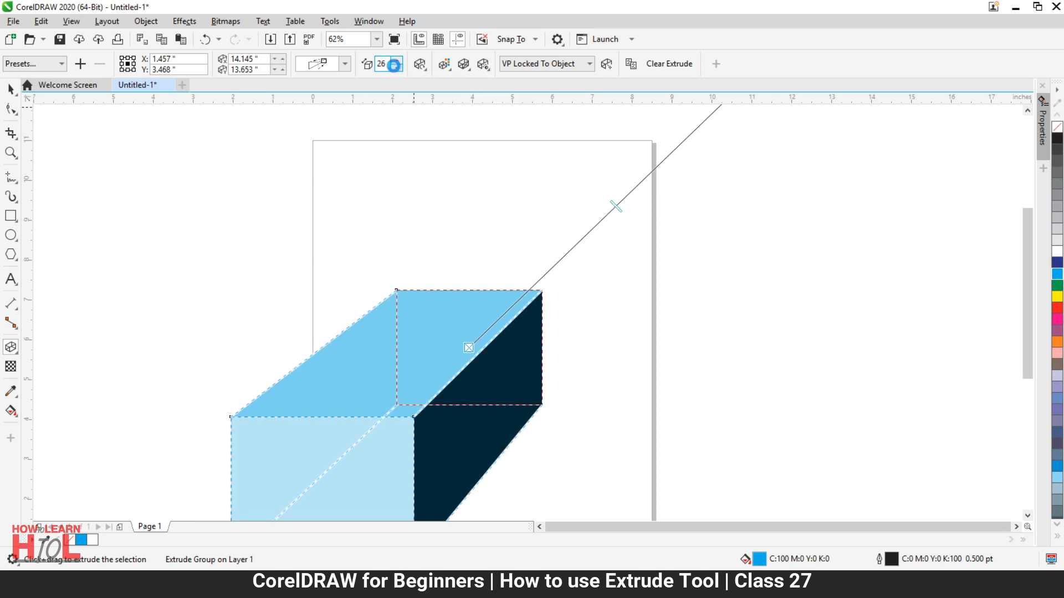
{"action": "left_click", "coordinate": [397, 67]}
{"action": "left_click", "coordinate": [396, 67]}
{"action": "scroll", "coordinate": [402, 308], "scroll_direction": "down", "scroll_amount": 2}
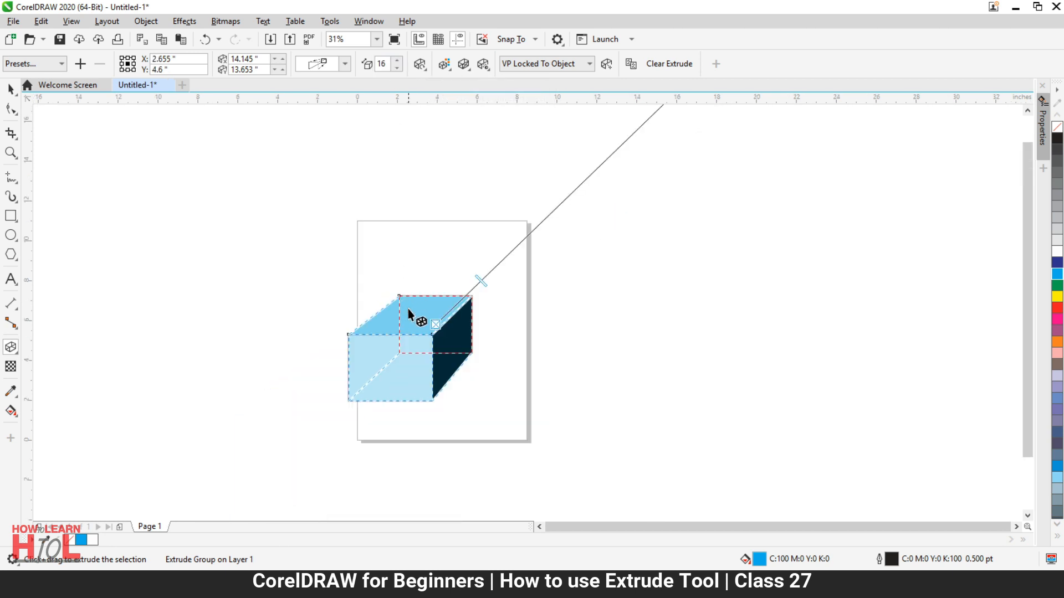
{"action": "scroll", "coordinate": [407, 309], "scroll_direction": "down", "scroll_amount": 2}
{"action": "scroll", "coordinate": [482, 235], "scroll_direction": "up", "scroll_amount": 2}
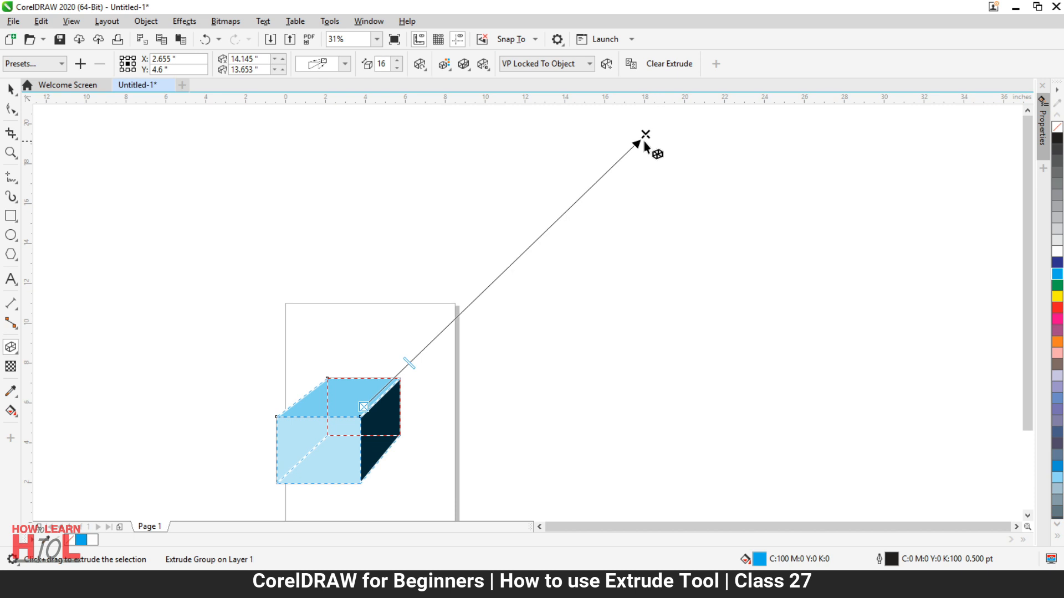
- Bring the extrusion's vanishing point closer to the box, to about 2.9 inches horizontally and 3.0 inches vertically
{"action": "left_click", "coordinate": [636, 143]}
{"action": "left_click", "coordinate": [345, 413]}
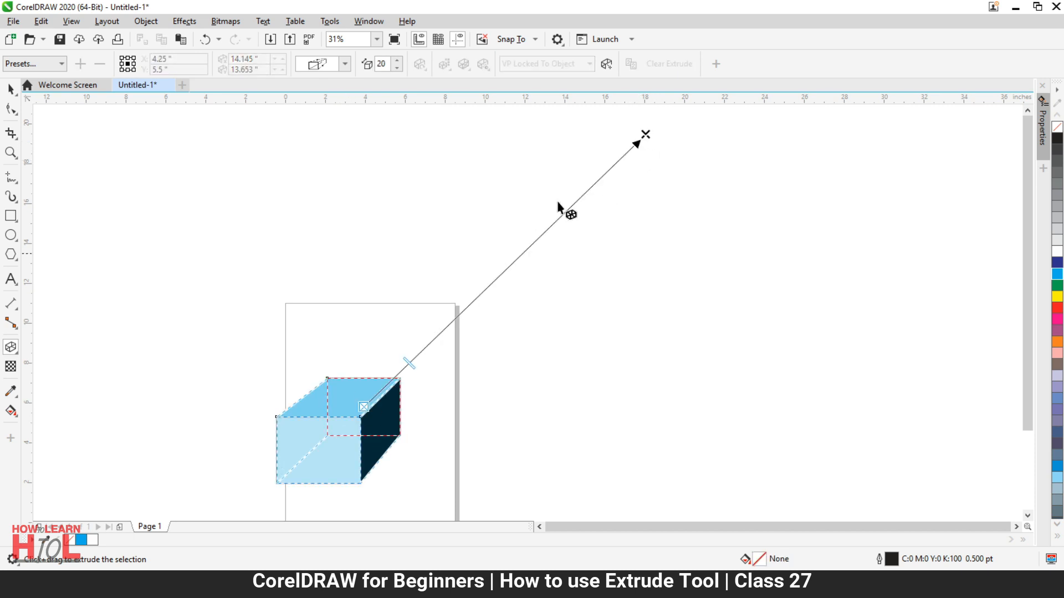
{"action": "left_click_drag", "start_coordinate": [641, 136], "coordinate": [419, 349]}
{"action": "scroll", "coordinate": [371, 414], "scroll_direction": "up", "scroll_amount": 5}
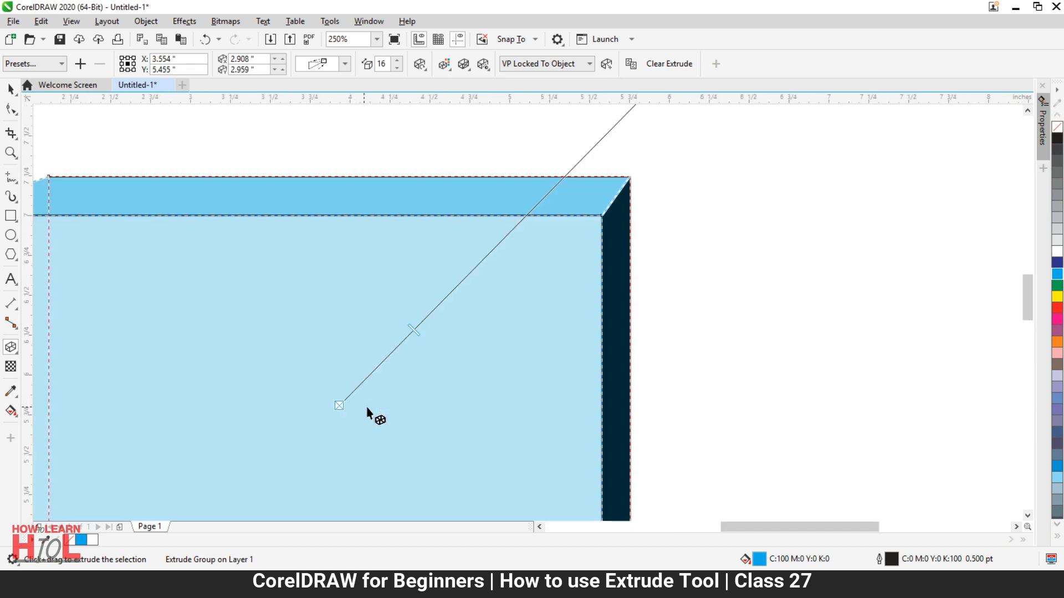
{"action": "scroll", "coordinate": [369, 411], "scroll_direction": "down", "scroll_amount": 2}
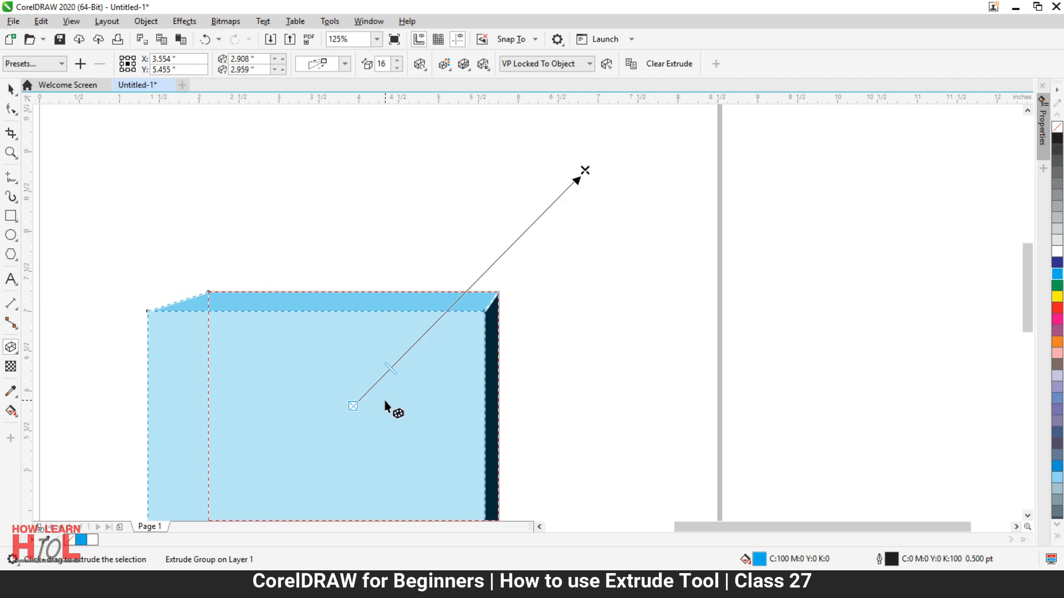
- Increase the extrusion depth to 68 with the slider on the direction line
{"action": "left_click_drag", "start_coordinate": [391, 369], "coordinate": [521, 264]}
{"action": "scroll", "coordinate": [480, 365], "scroll_direction": "down", "scroll_amount": 2}
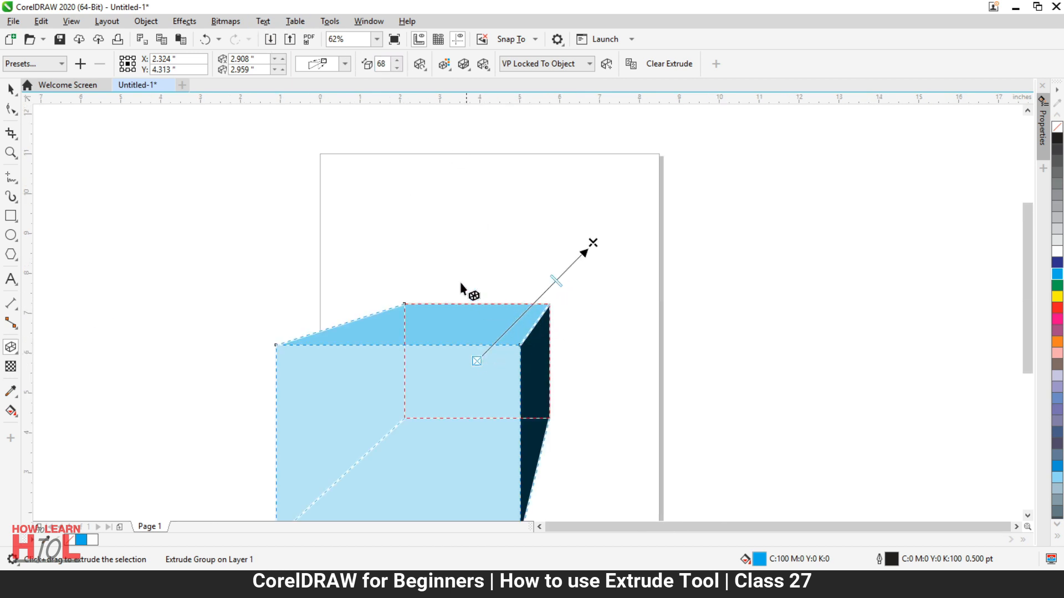
{"action": "scroll", "coordinate": [493, 344], "scroll_direction": "down", "scroll_amount": 1}
{"action": "scroll", "coordinate": [487, 333], "scroll_direction": "up", "scroll_amount": 1}
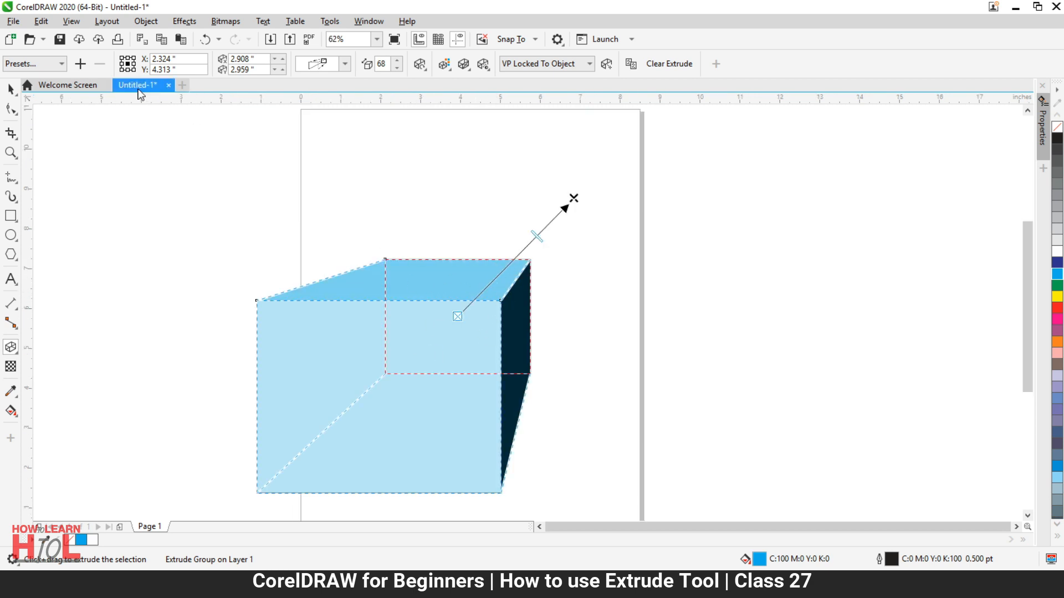
- Preview the HOW TO LEARN preset without applying it and move the extruded box to about X 5.86, Y 4.88 inches
{"action": "left_click", "coordinate": [10, 89]}
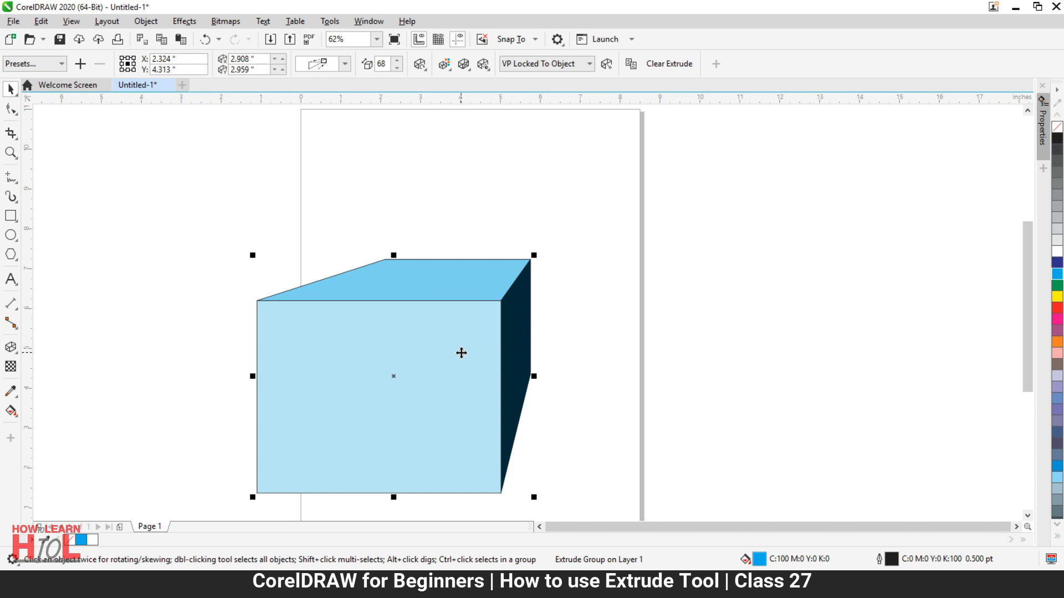
{"action": "left_click", "coordinate": [44, 69]}
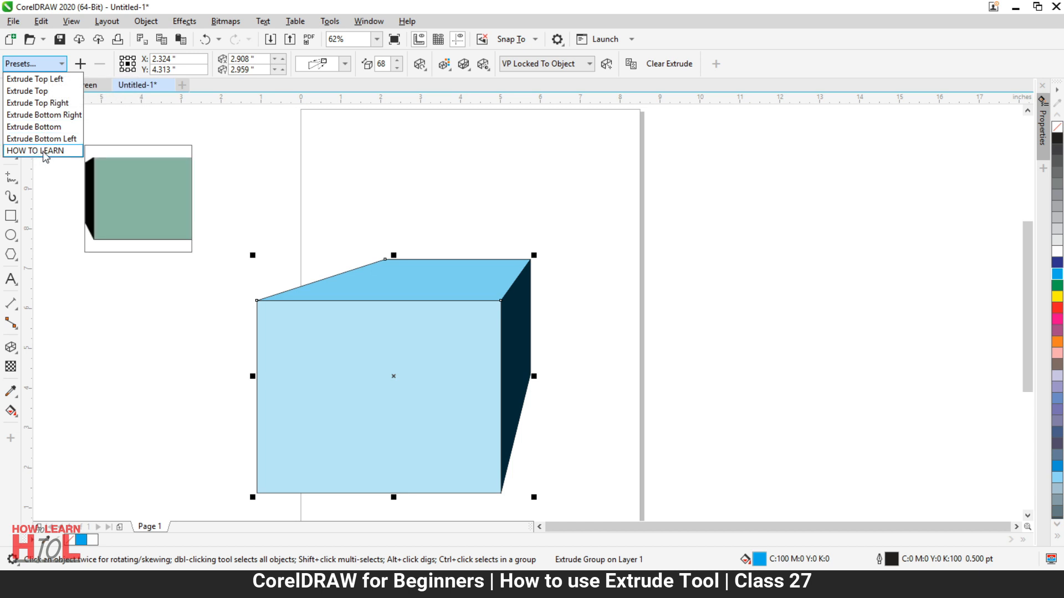
{"action": "left_click", "coordinate": [514, 9]}
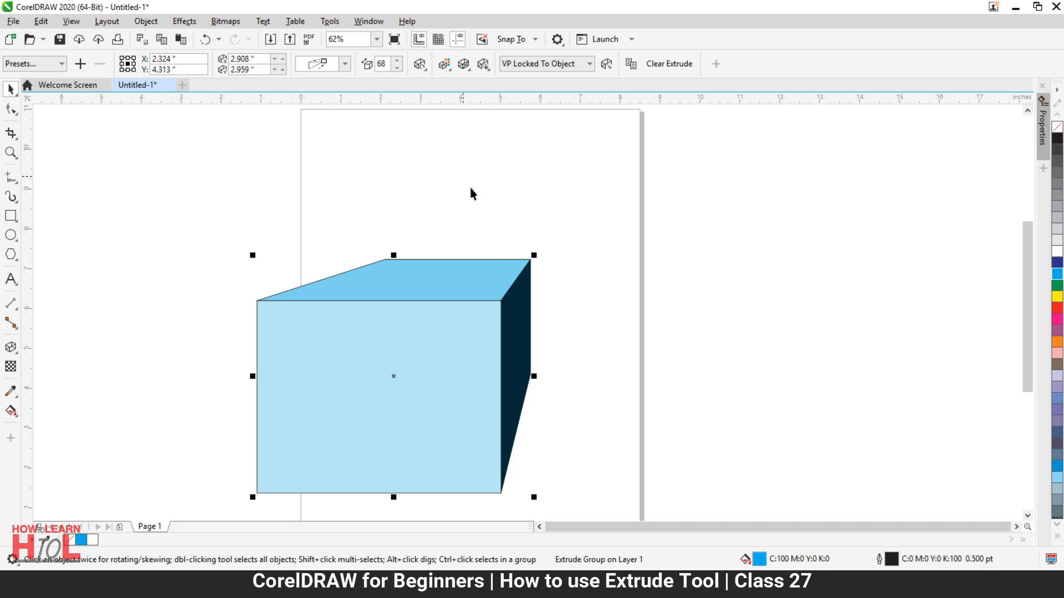
{"action": "left_click_drag", "start_coordinate": [435, 316], "coordinate": [576, 293]}
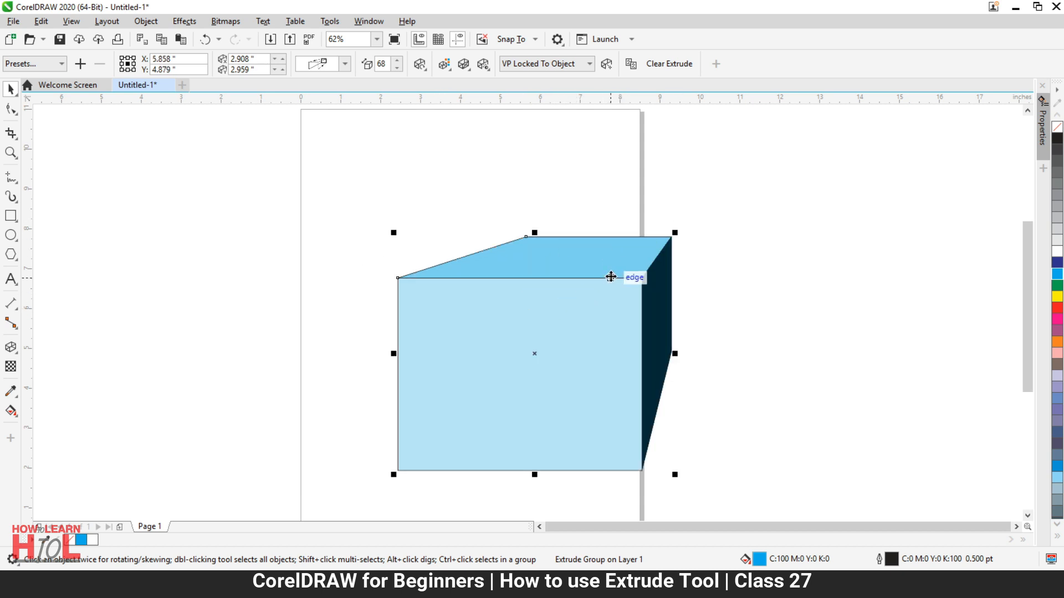
- Save the current extrusion as a preset file named aa
{"action": "left_click", "coordinate": [81, 64]}
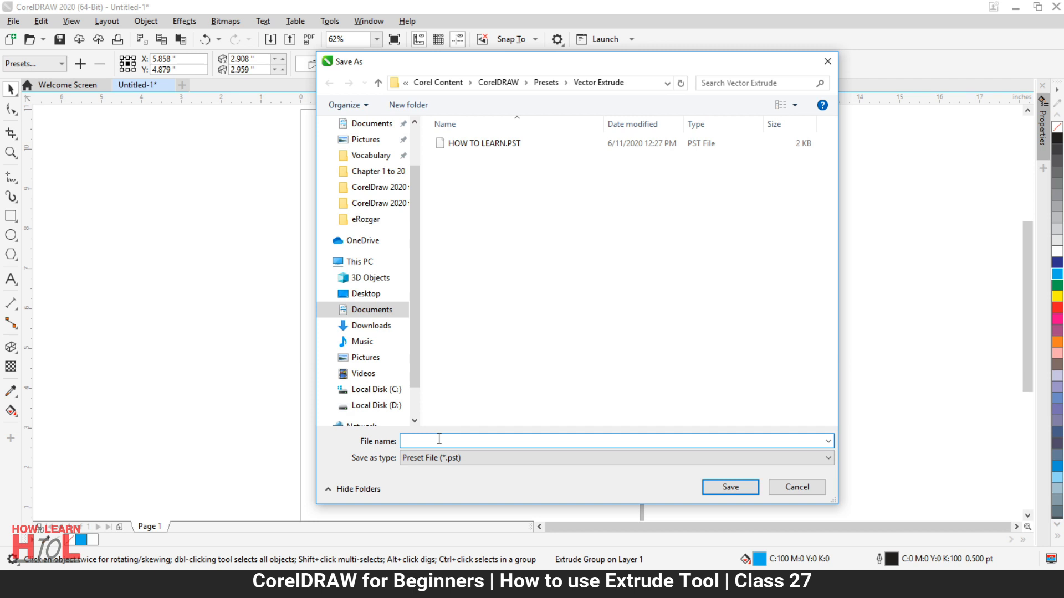
{"action": "type", "text": "aa"}
{"action": "left_click", "coordinate": [737, 490]}
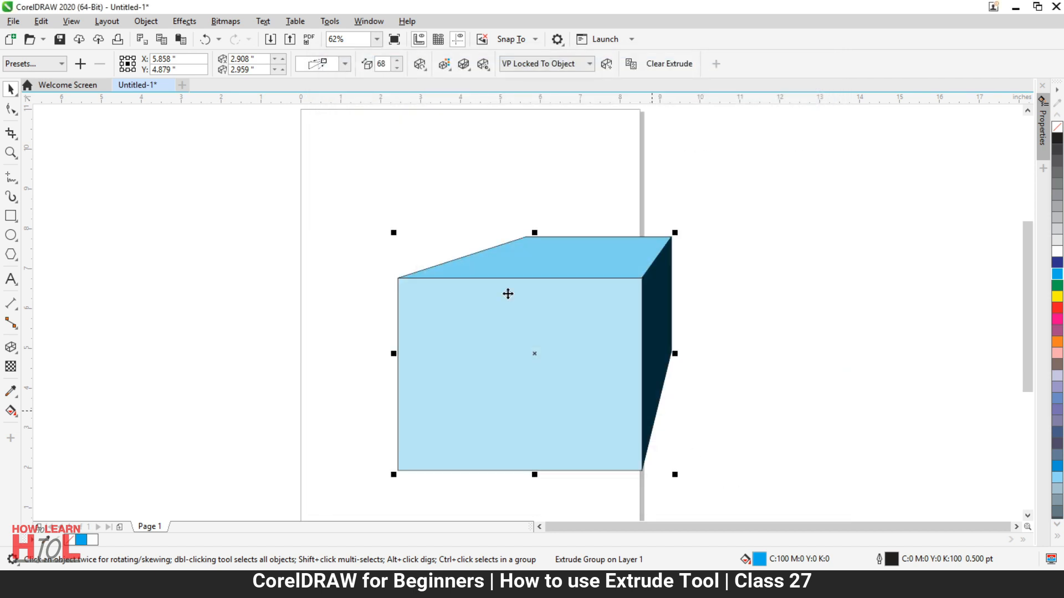
- Preview the saved aa preset and apply it to the extruded box
{"action": "left_click", "coordinate": [61, 64]}
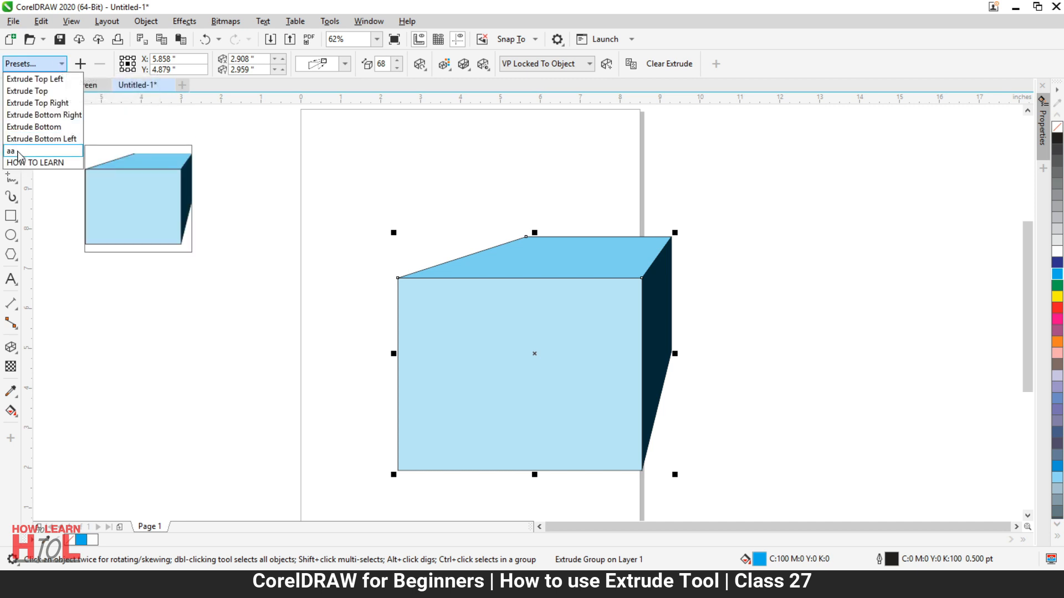
{"action": "left_click", "coordinate": [397, 270]}
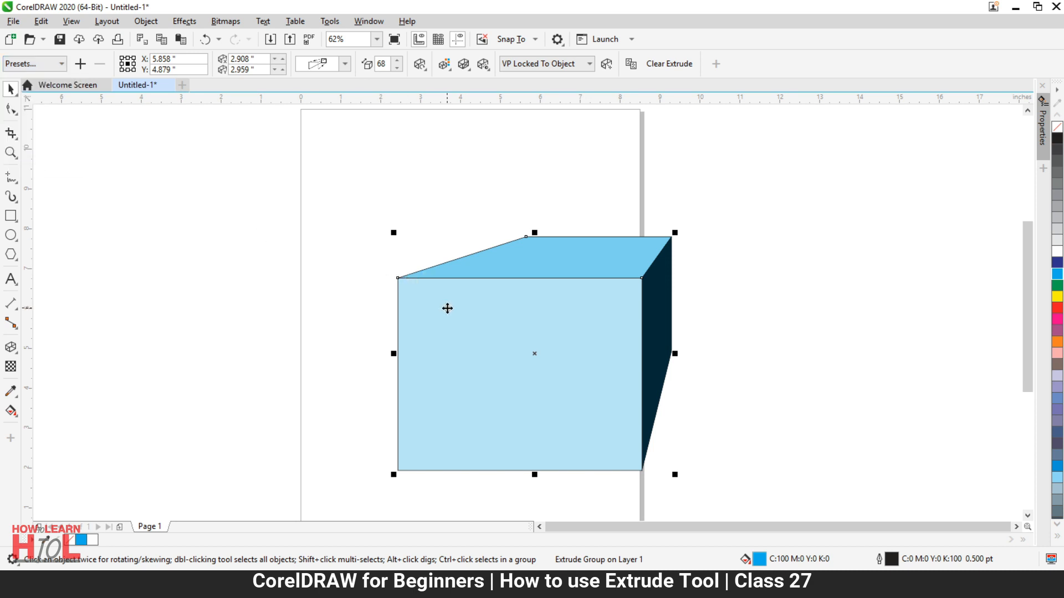
{"action": "left_click", "coordinate": [52, 65]}
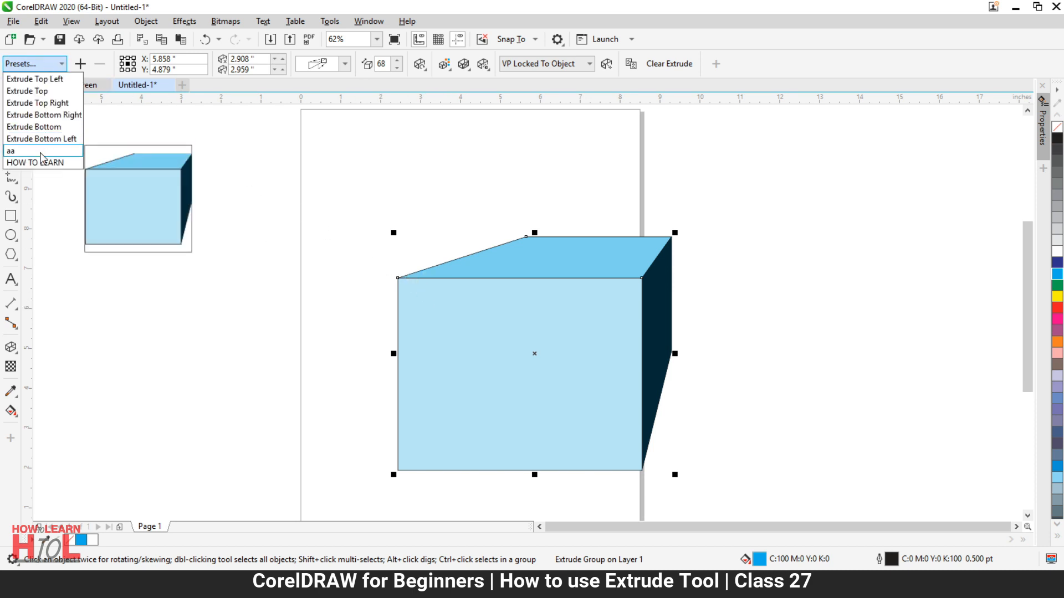
{"action": "left_click", "coordinate": [40, 154]}
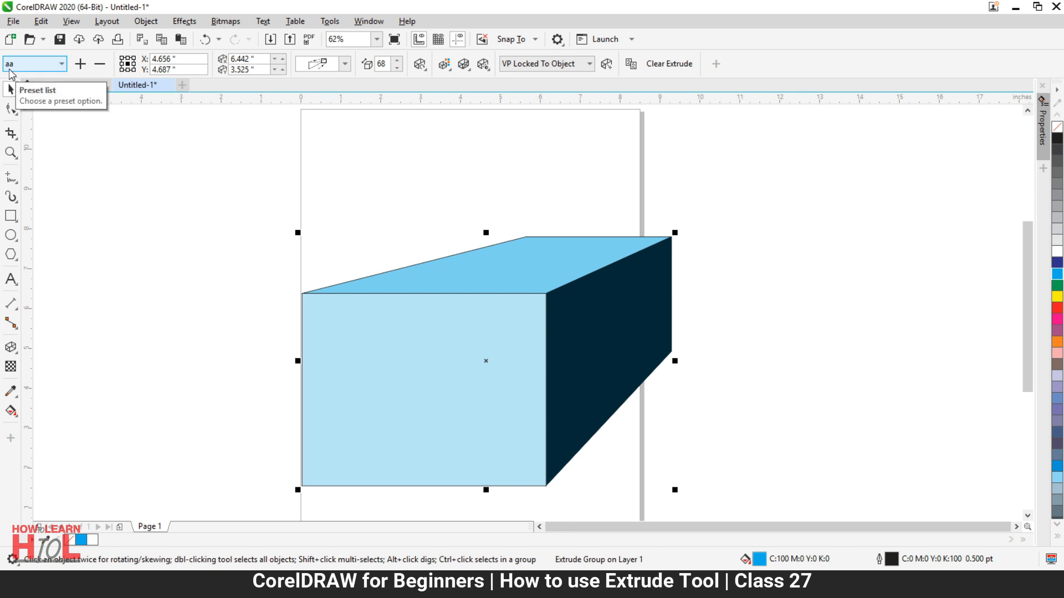
- Delete the custom aa extrusion preset and check the remaining presets
{"action": "left_click", "coordinate": [100, 64]}
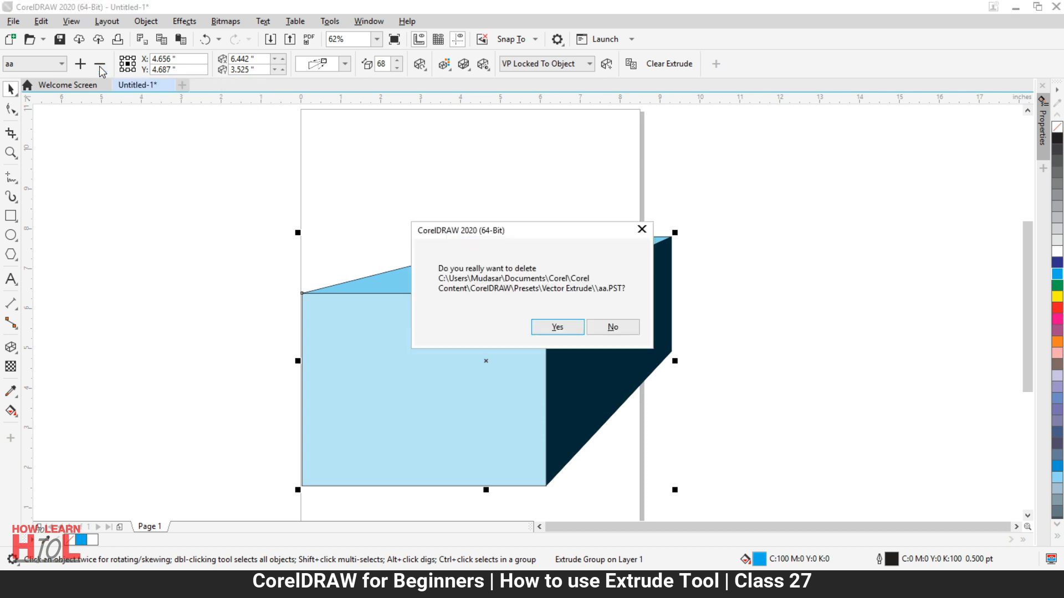
{"action": "left_click", "coordinate": [554, 330]}
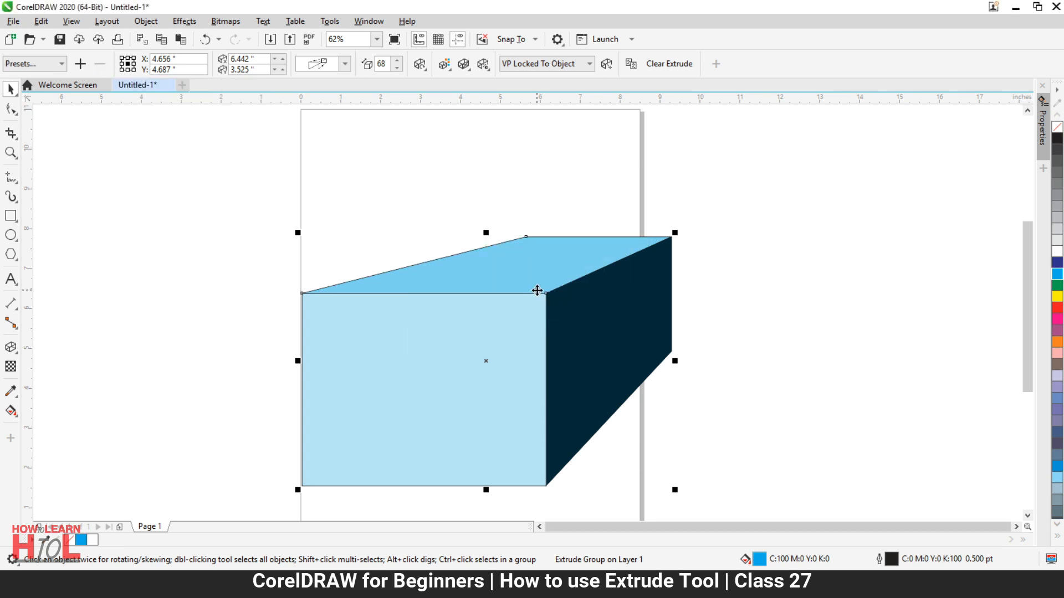
{"action": "left_click", "coordinate": [54, 66]}
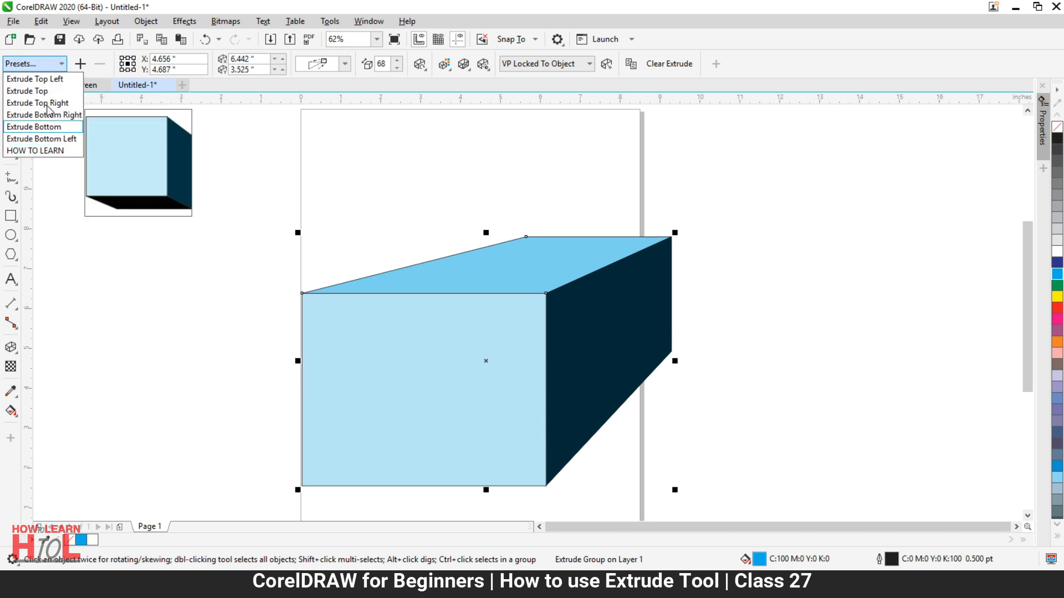
{"action": "left_click", "coordinate": [294, 145]}
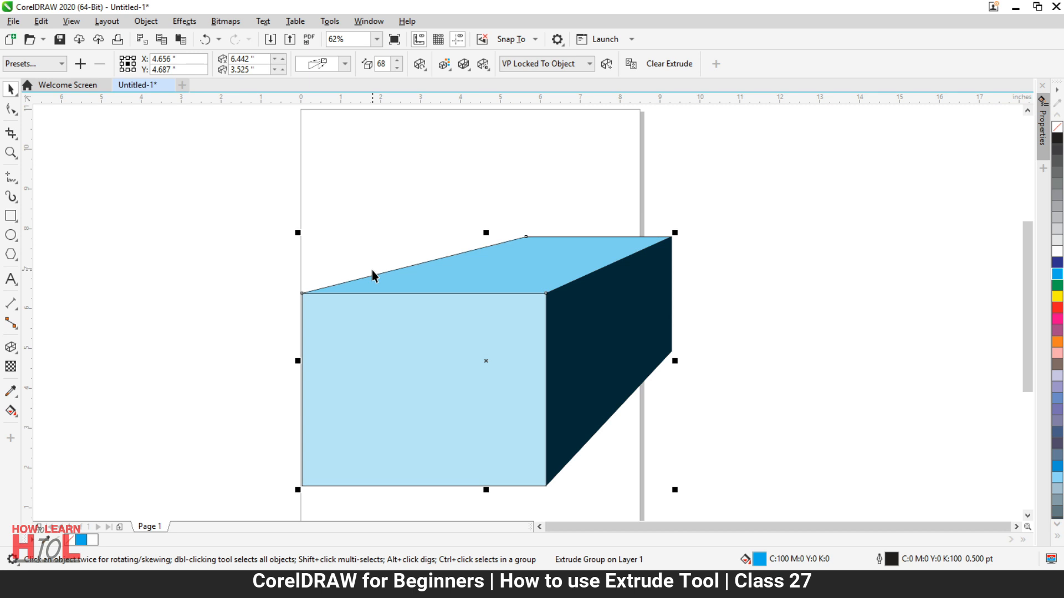
{"action": "scroll", "coordinate": [422, 343], "scroll_direction": "down", "scroll_amount": 1}
{"action": "scroll", "coordinate": [445, 378], "scroll_direction": "up", "scroll_amount": 1}
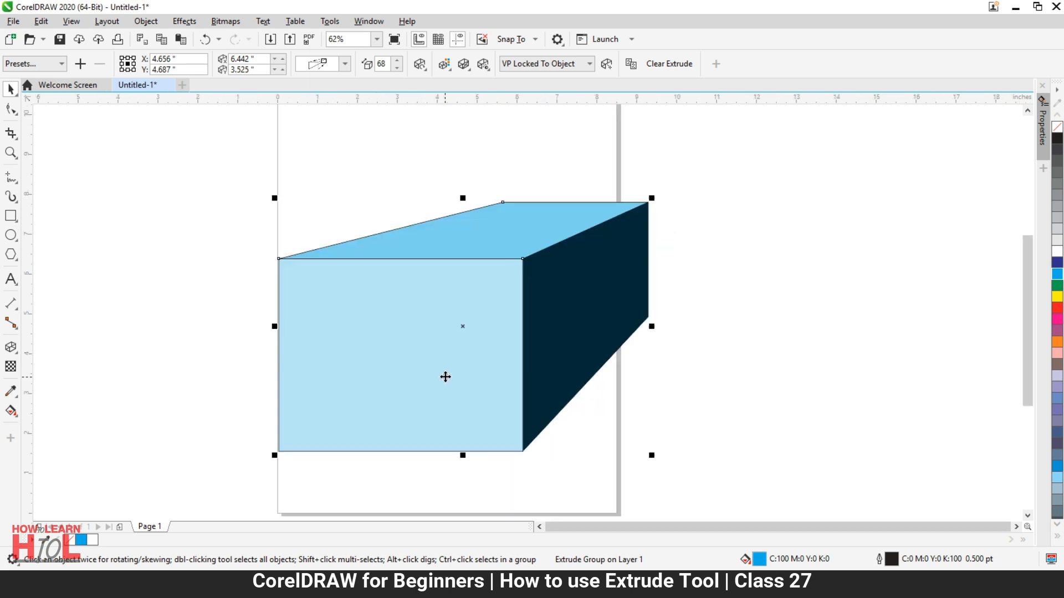
{"action": "key", "text": "Delete"}
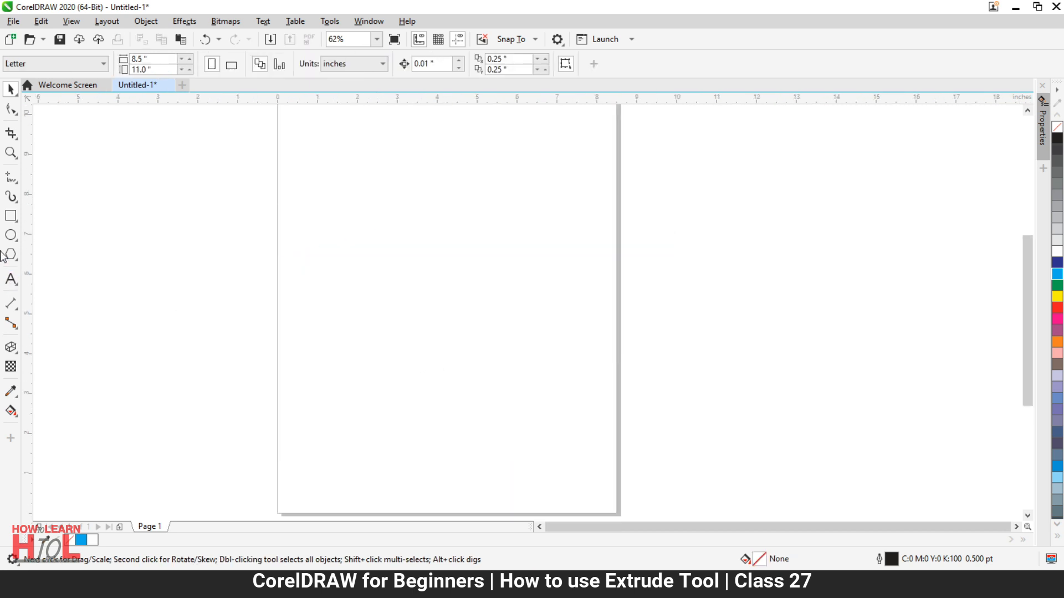
{"action": "left_click", "coordinate": [10, 215]}
{"action": "left_click_drag", "start_coordinate": [355, 221], "coordinate": [550, 395]}
{"action": "left_click", "coordinate": [11, 89]}
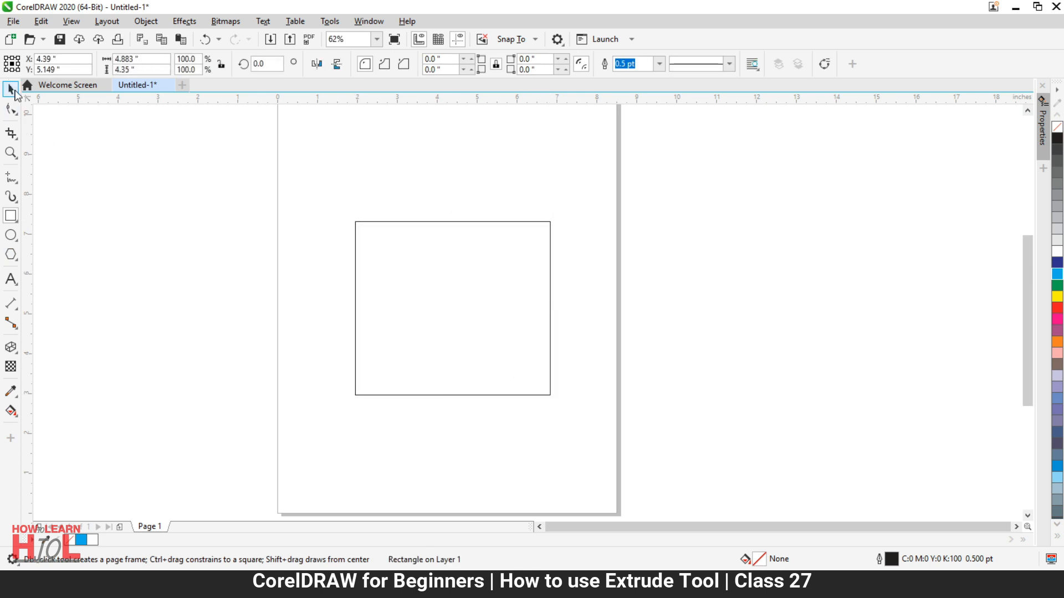
{"action": "key", "text": "ctrl+z"}
{"action": "key", "text": "ctrl+z"}
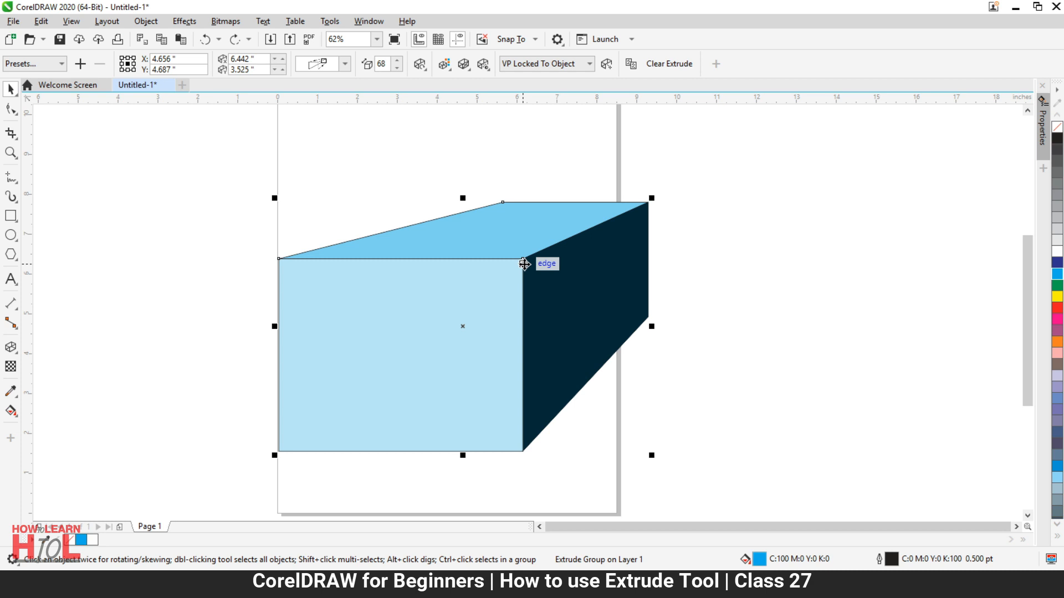
- Clear the extrusion from the box and move the plain blue rectangle to about X 4.6, Y 5.7 inches
{"action": "left_click", "coordinate": [668, 66]}
{"action": "left_click_drag", "start_coordinate": [584, 242], "coordinate": [460, 282]}
{"action": "scroll", "coordinate": [499, 272], "scroll_direction": "up", "scroll_amount": 2}
{"action": "scroll", "coordinate": [510, 288], "scroll_direction": "down", "scroll_amount": 2}
{"action": "scroll", "coordinate": [490, 284], "scroll_direction": "up", "scroll_amount": 2}
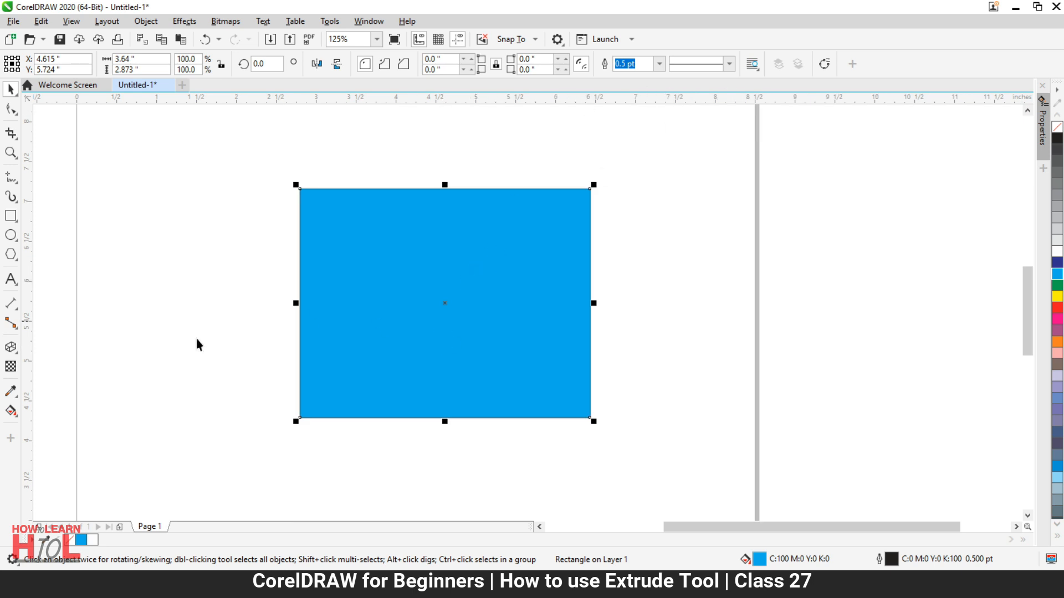
- Extrude the blue rectangle toward its lower left, with the vanishing point at about -3.7 and -1.0 inches
{"action": "left_click", "coordinate": [10, 347]}
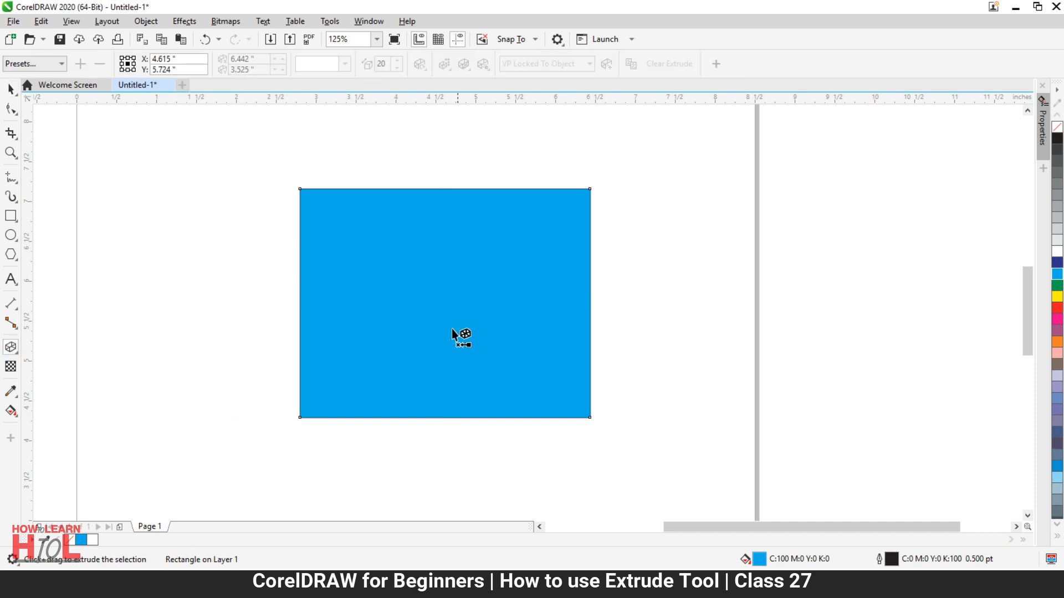
{"action": "scroll", "coordinate": [438, 313], "scroll_direction": "down", "scroll_amount": 2}
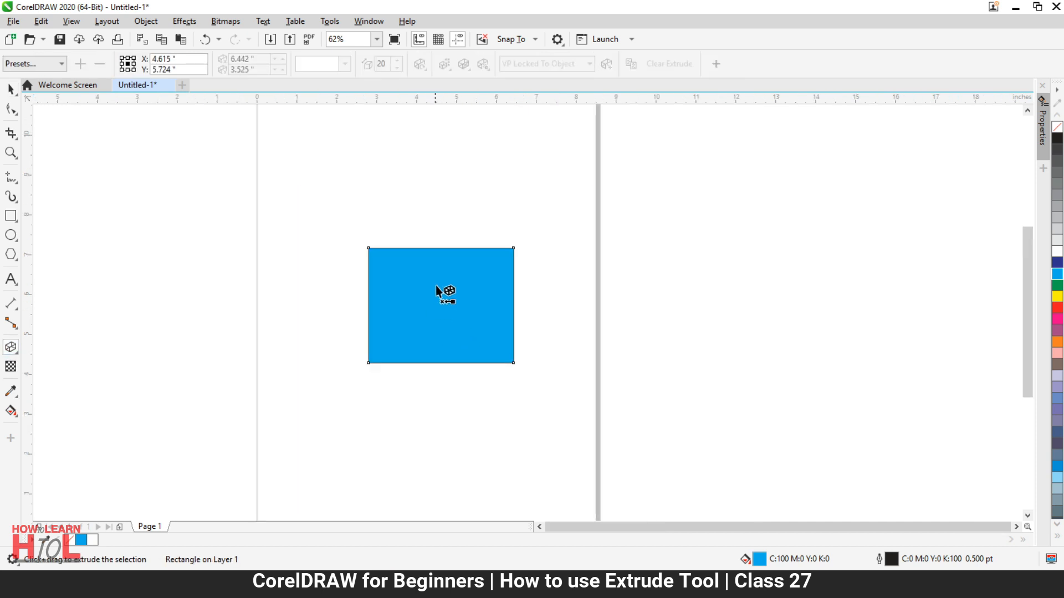
{"action": "scroll", "coordinate": [443, 336], "scroll_direction": "up", "scroll_amount": 1}
{"action": "scroll", "coordinate": [446, 335], "scroll_direction": "down", "scroll_amount": 1}
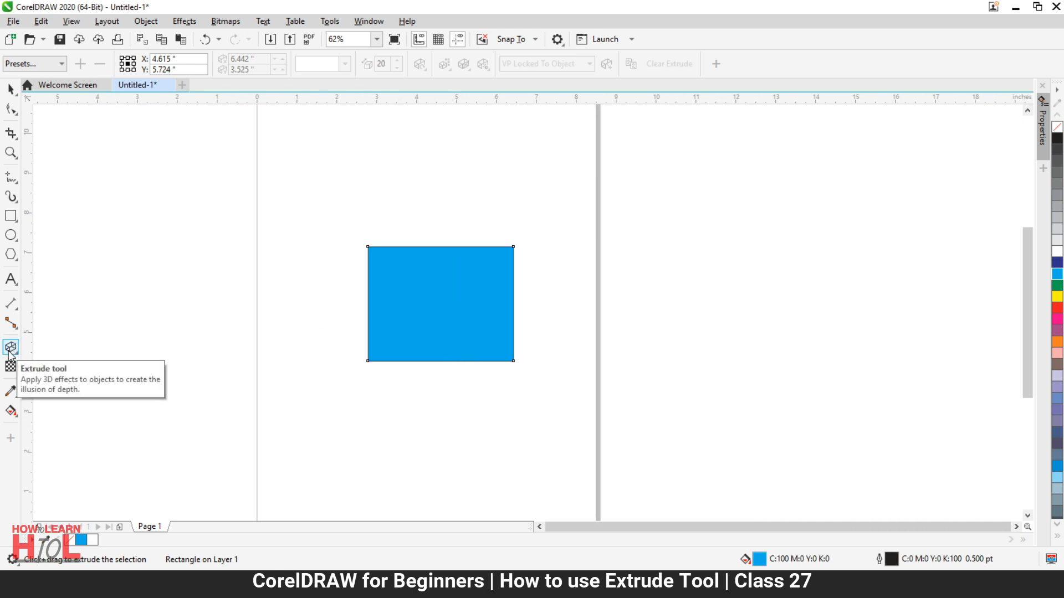
{"action": "left_click_drag", "start_coordinate": [413, 304], "coordinate": [292, 344]}
{"action": "scroll", "coordinate": [411, 327], "scroll_direction": "up", "scroll_amount": 2}
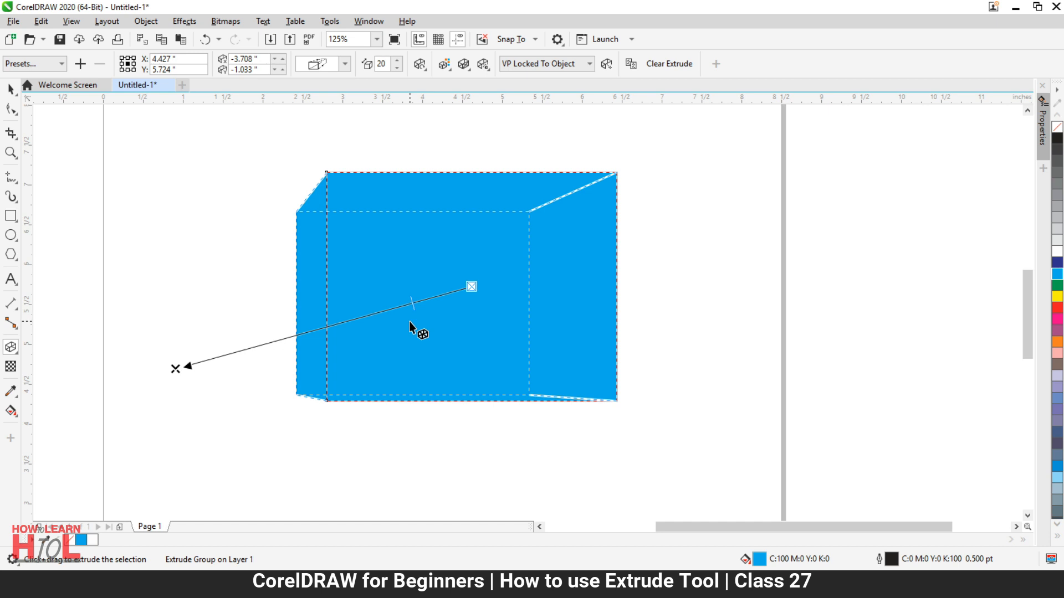
{"action": "scroll", "coordinate": [409, 321], "scroll_direction": "down", "scroll_amount": 2}
{"action": "scroll", "coordinate": [430, 227], "scroll_direction": "up", "scroll_amount": 2}
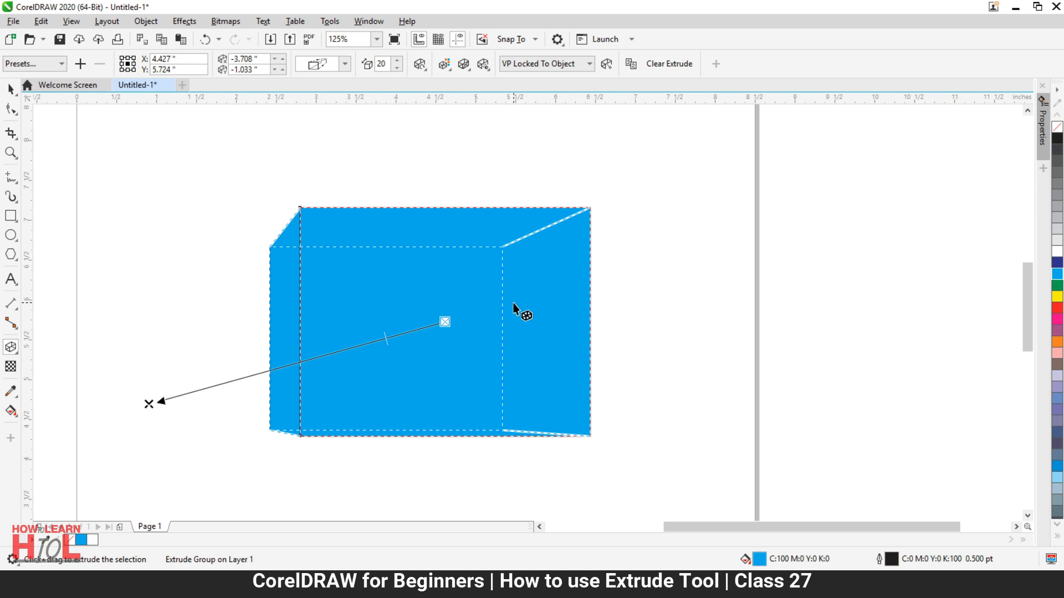
- Give the extrusion a solid pinkish-red colour of C 0, M 100, Y 55, K 0
{"action": "key", "text": "Escape"}
{"action": "left_click", "coordinate": [459, 340]}
{"action": "left_click", "coordinate": [444, 64]}
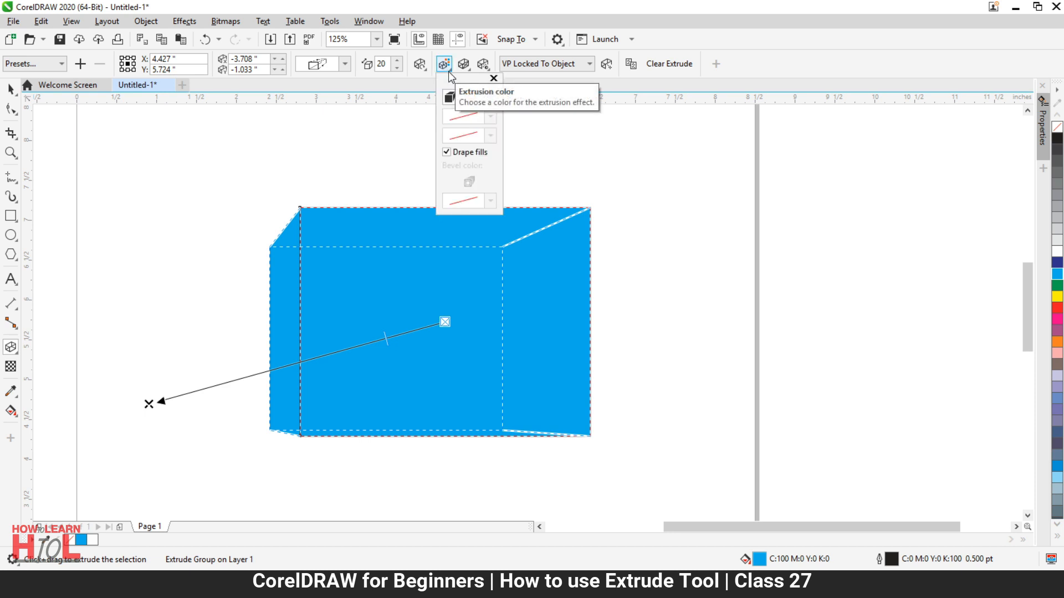
{"action": "left_click", "coordinate": [469, 98]}
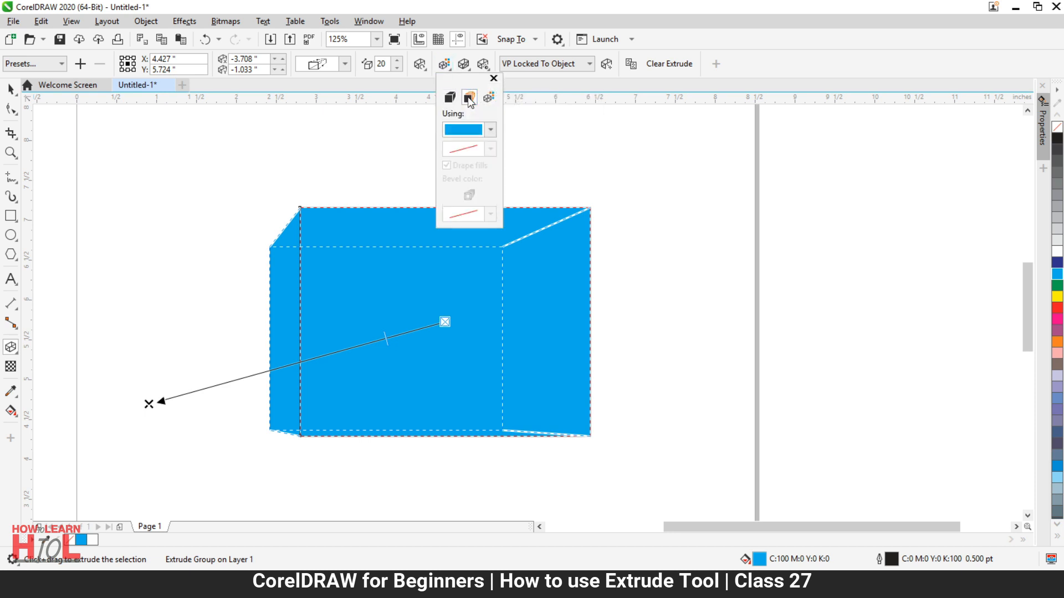
{"action": "left_click", "coordinate": [475, 131]}
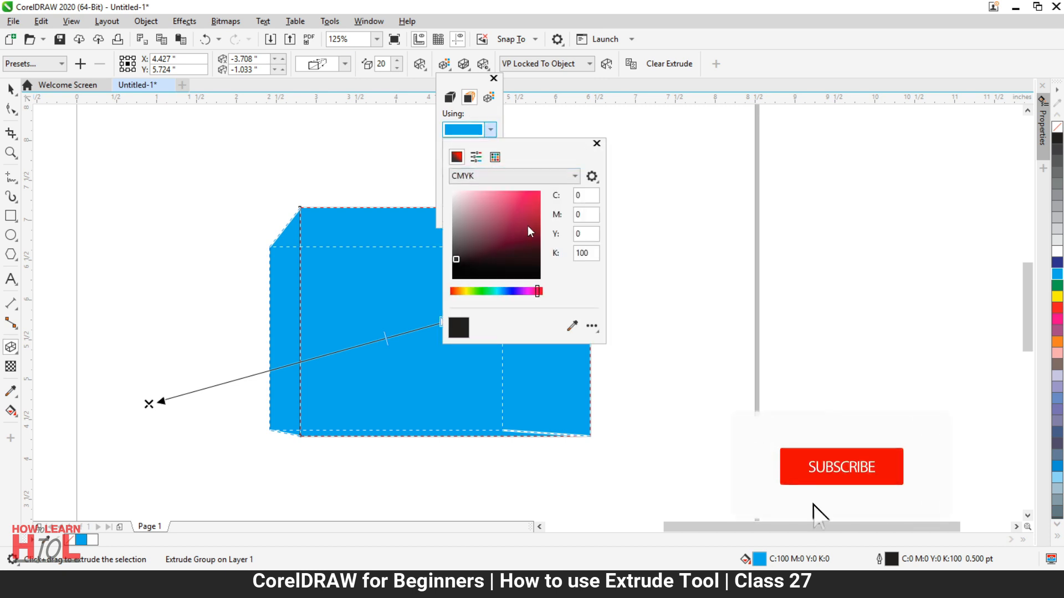
{"action": "left_click", "coordinate": [536, 195]}
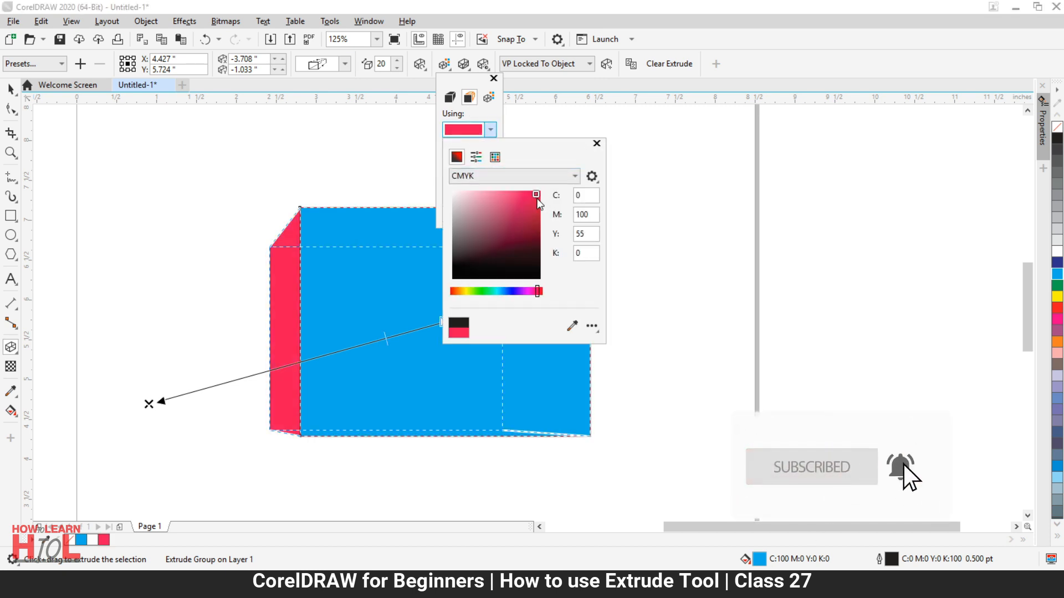
{"action": "left_click", "coordinate": [597, 143]}
- Move the extrusion's vanishing point to the rectangle's upper left, at about -3.8 and 2.9 inches
{"action": "scroll", "coordinate": [128, 448], "scroll_direction": "up", "scroll_amount": 1}
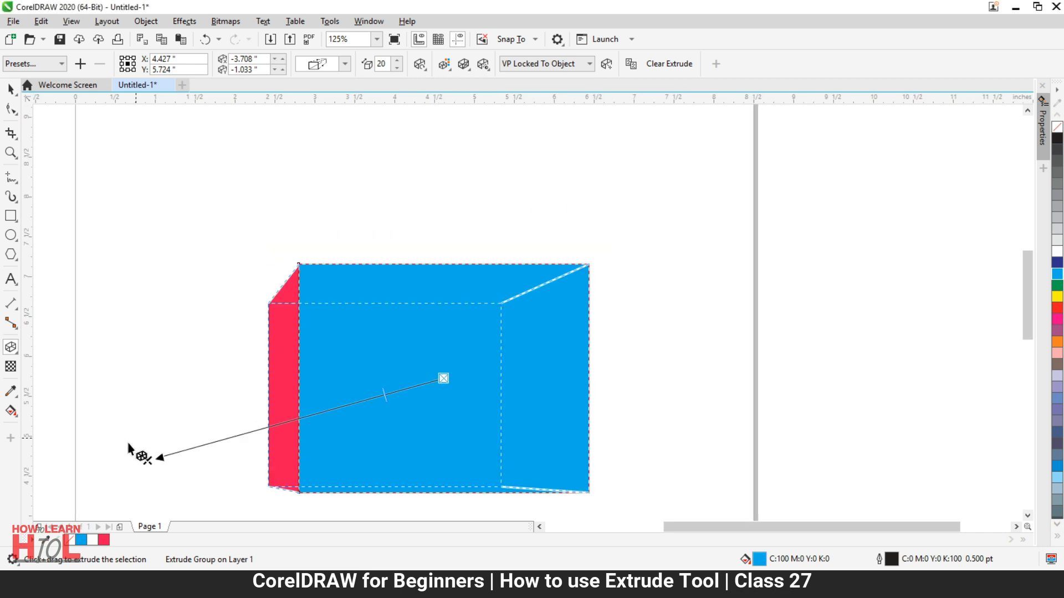
{"action": "left_click_drag", "start_coordinate": [147, 463], "coordinate": [137, 143]}
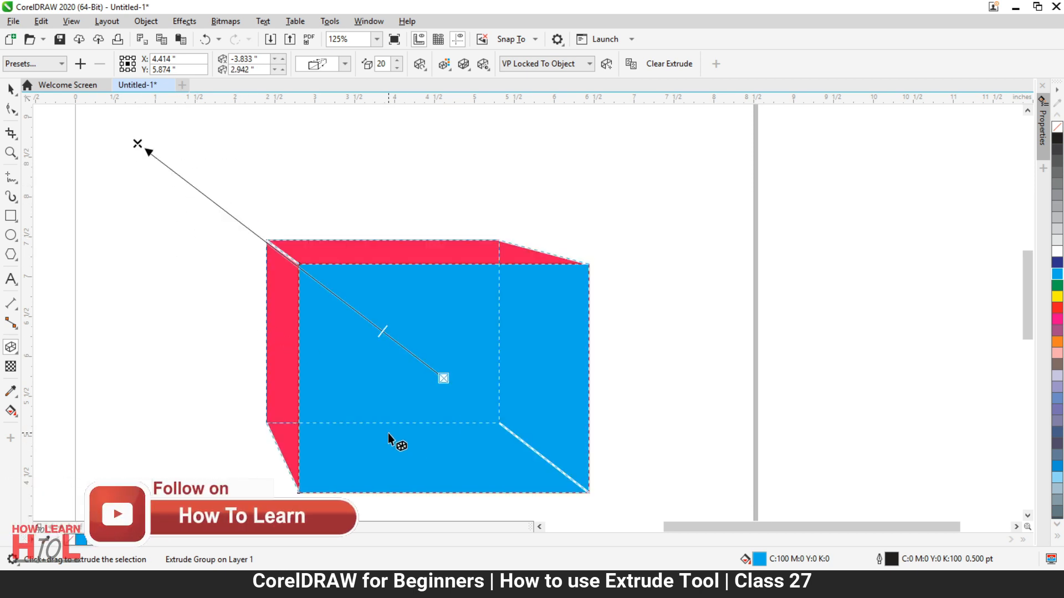
- Shade the box's extrusion from green (C 65, M 0, Y 100, K 0) to black
{"action": "scroll", "coordinate": [479, 446], "scroll_direction": "up", "scroll_amount": 1}
{"action": "scroll", "coordinate": [480, 446], "scroll_direction": "left", "scroll_amount": 1}
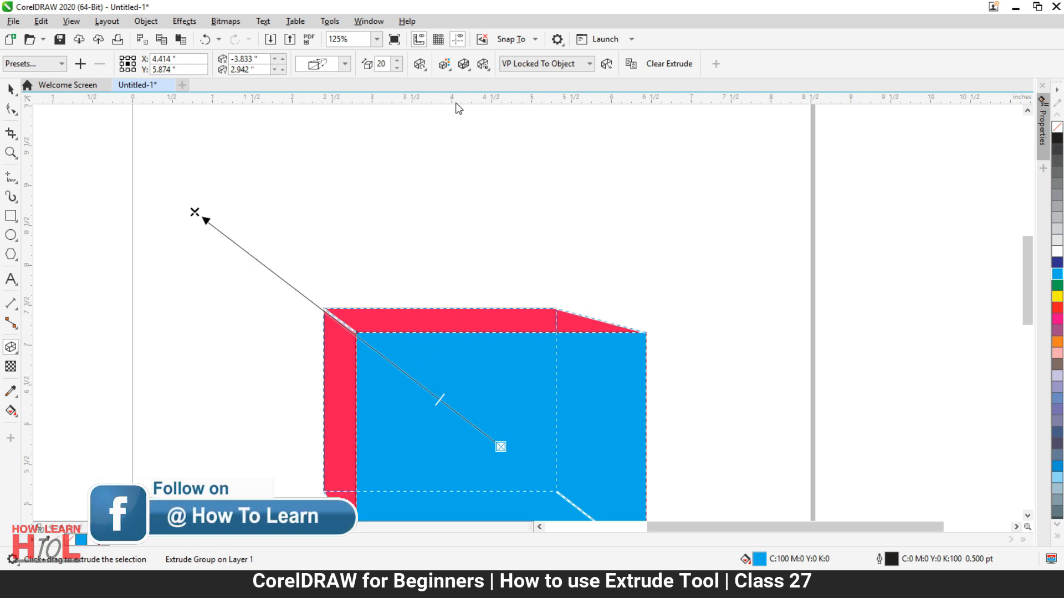
{"action": "left_click", "coordinate": [444, 65]}
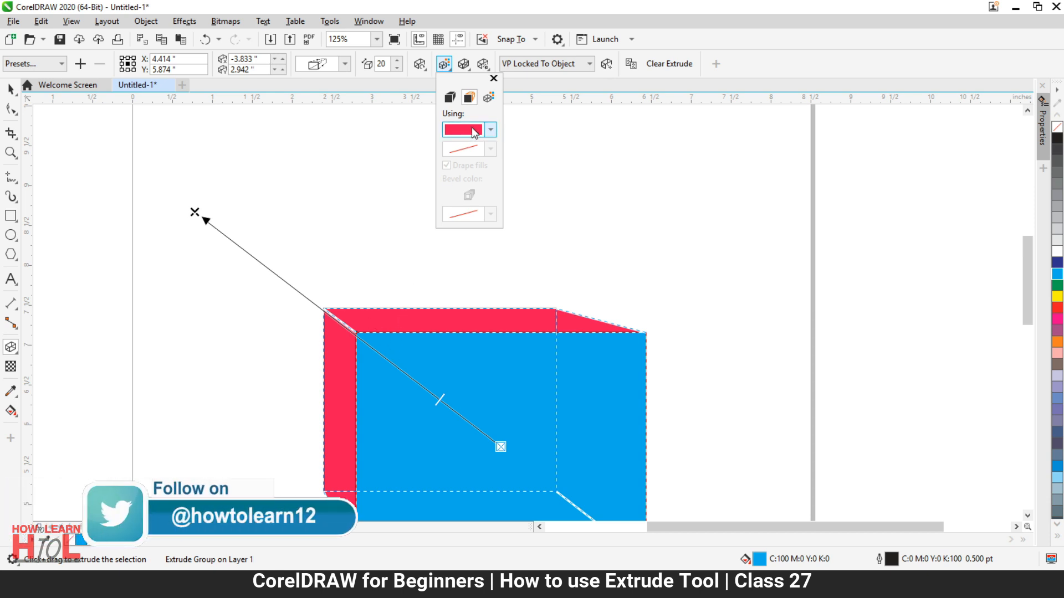
{"action": "left_click", "coordinate": [487, 98]}
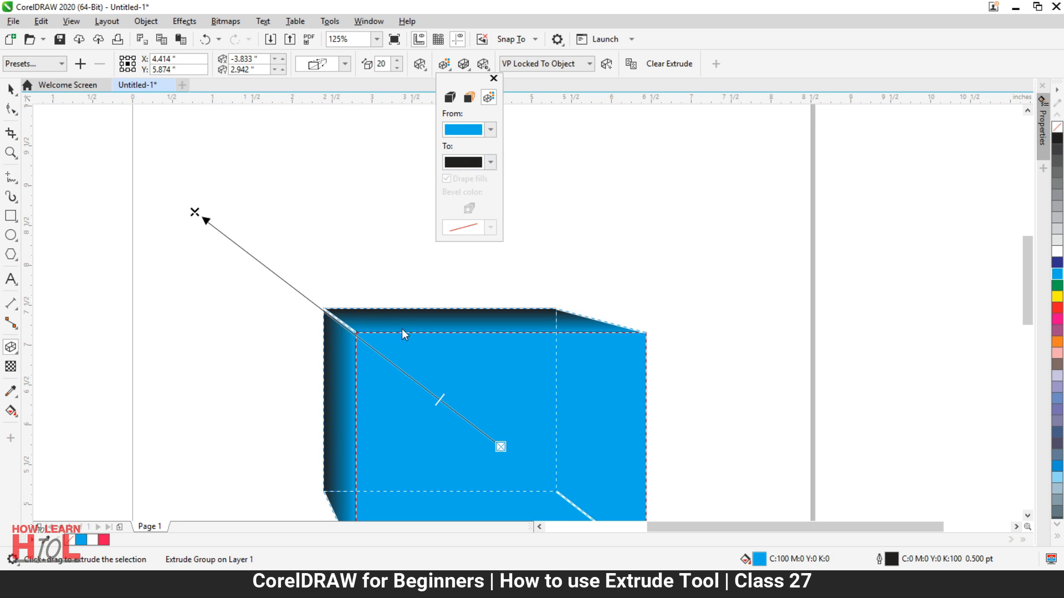
{"action": "left_click", "coordinate": [470, 133]}
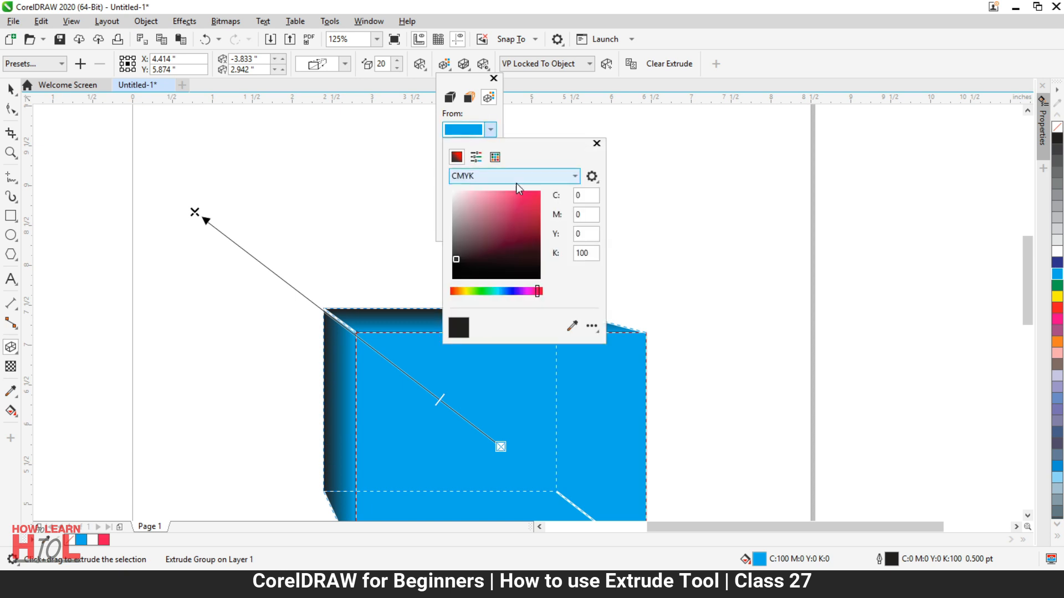
{"action": "left_click", "coordinate": [481, 292]}
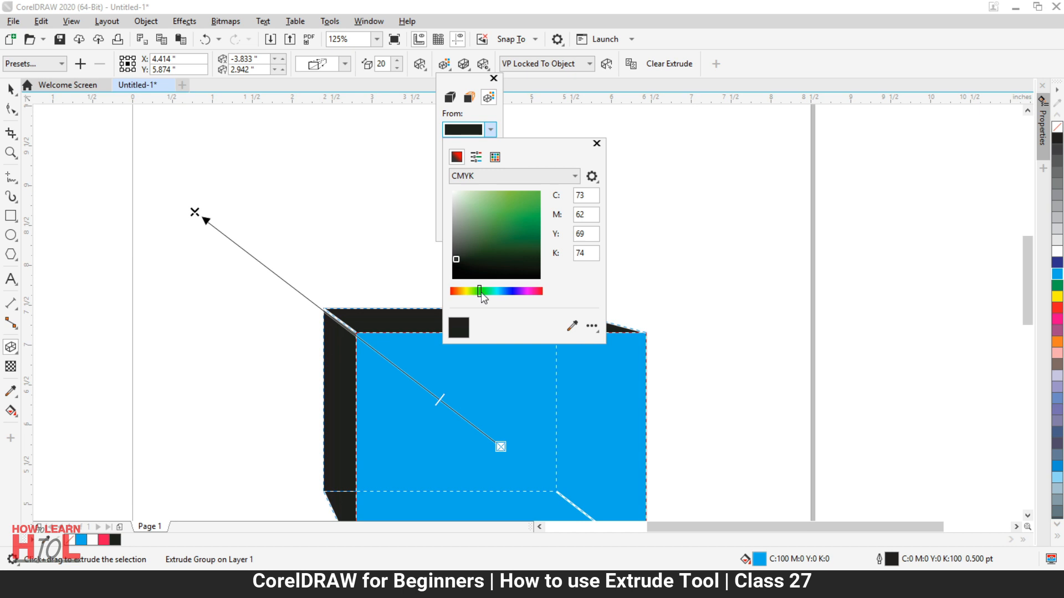
{"action": "left_click", "coordinate": [540, 191]}
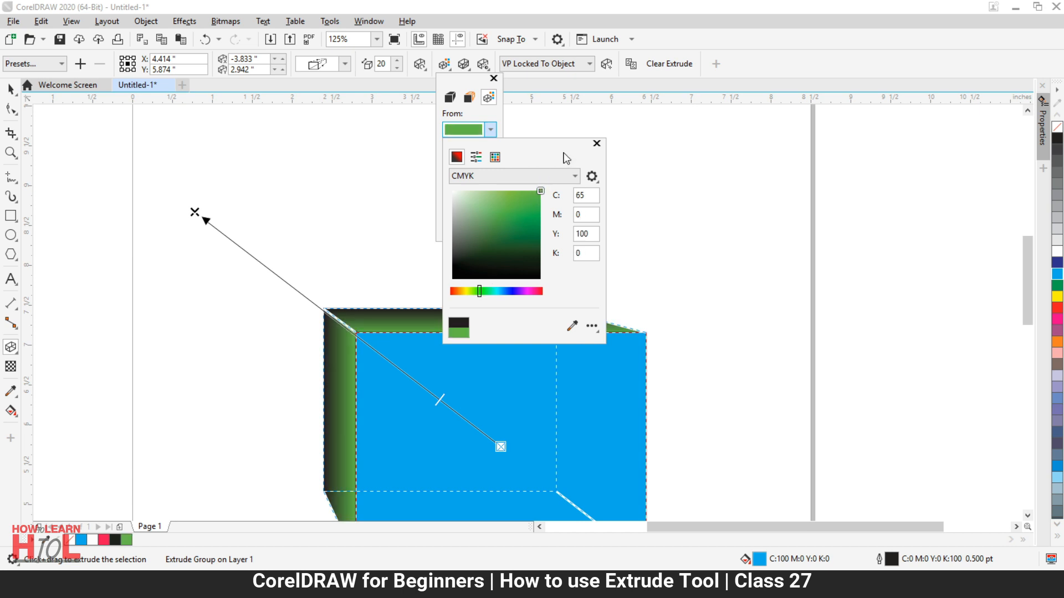
{"action": "left_click", "coordinate": [597, 144]}
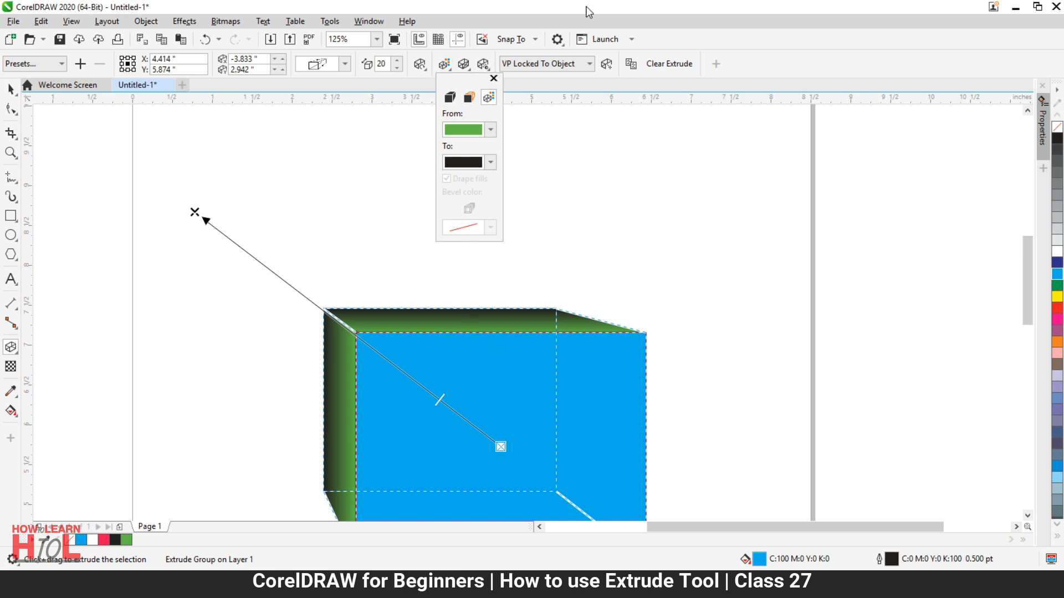
- Switch the extrusion back to a solid colour and set it to red, C 0, M 100, Y 100, K 0
{"action": "left_click", "coordinate": [466, 101]}
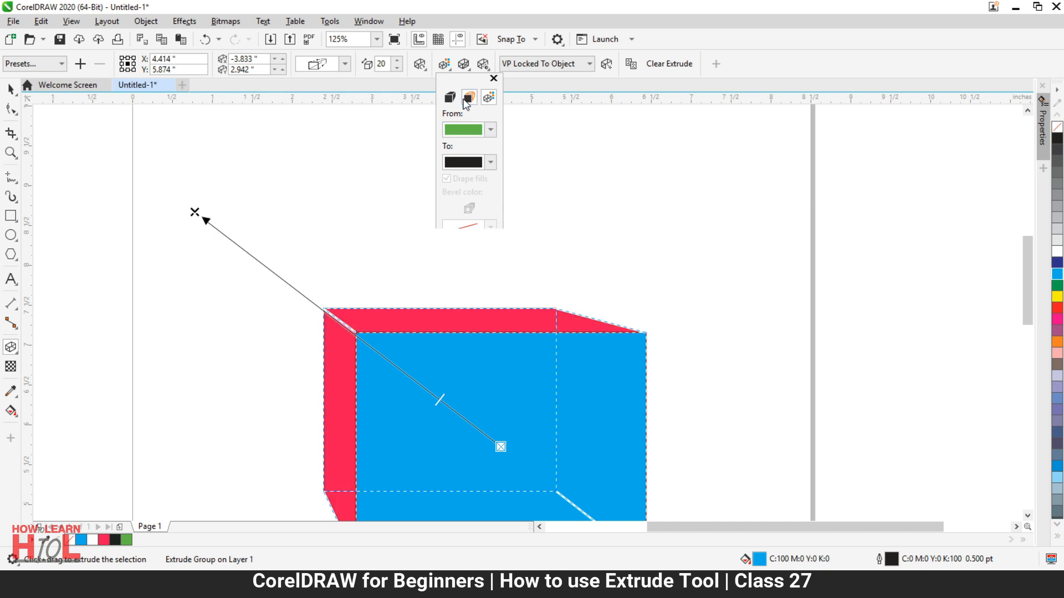
{"action": "left_click", "coordinate": [467, 131]}
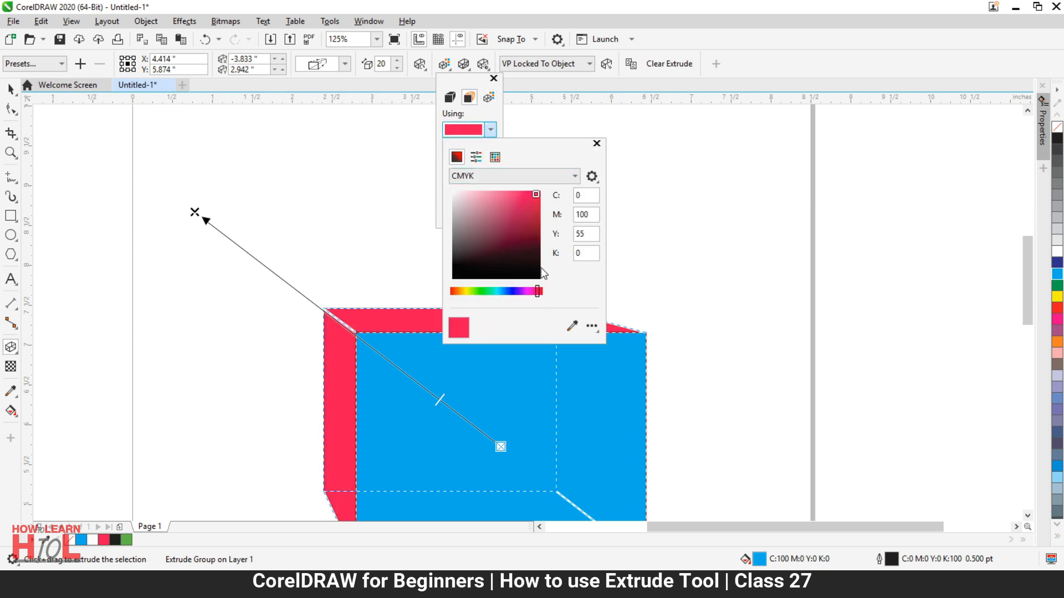
{"action": "left_click_drag", "start_coordinate": [528, 291], "coordinate": [448, 292]}
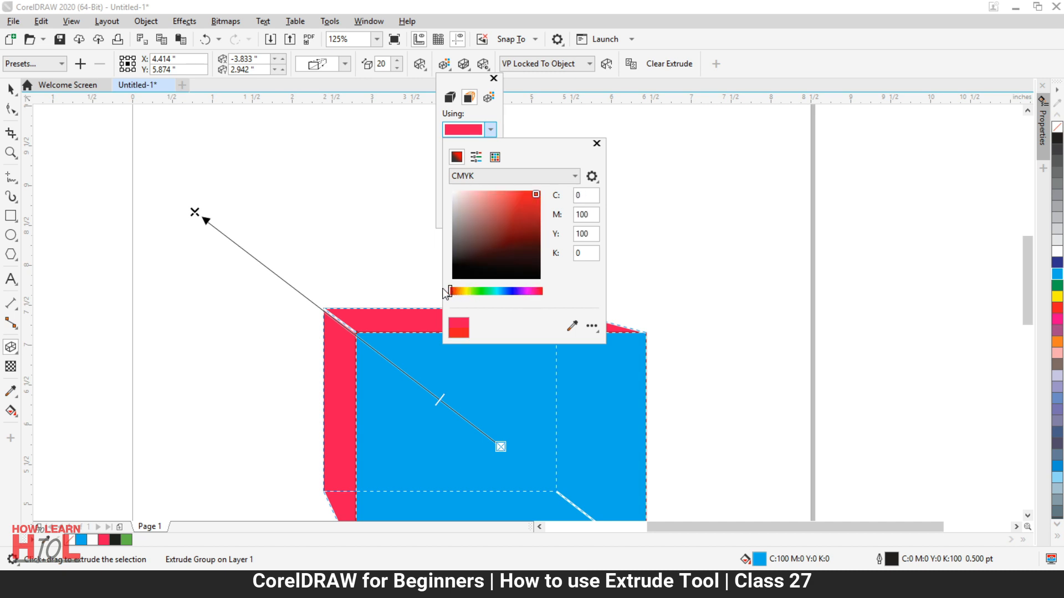
{"action": "left_click", "coordinate": [597, 143]}
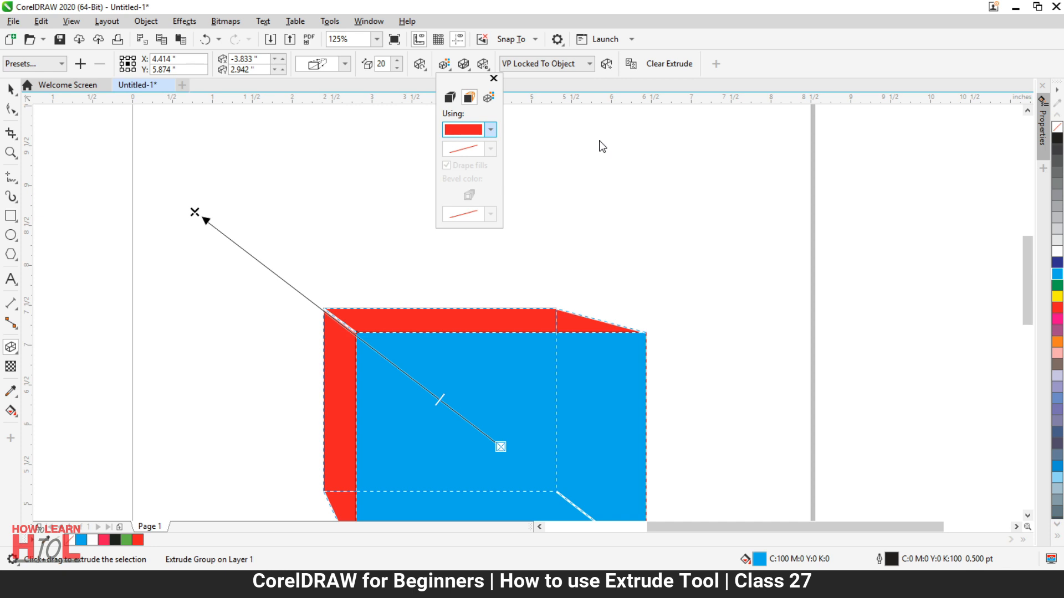
{"action": "left_click", "coordinate": [493, 79]}
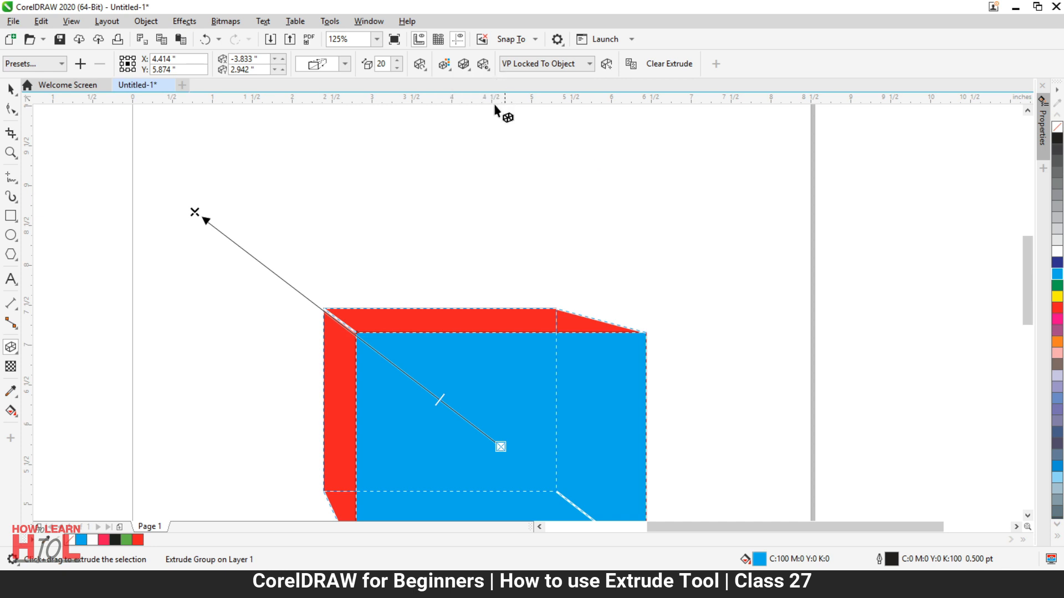
- Try rotating the extrusion with the extrude rotation preview and reset the rotation
{"action": "left_click", "coordinate": [424, 71]}
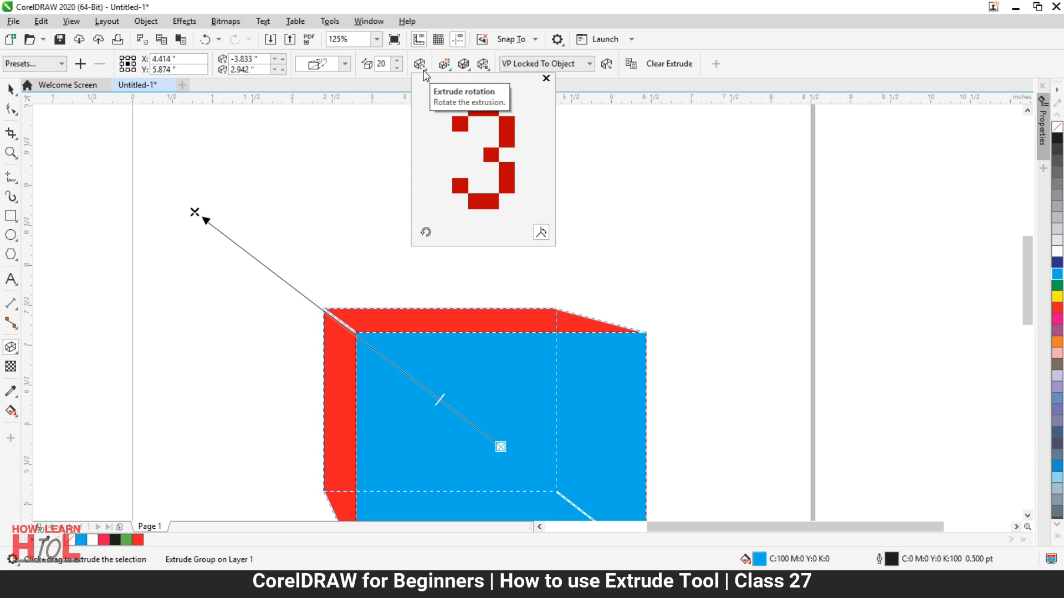
{"action": "mouse_move", "coordinate": [488, 209]}
{"action": "left_mouse_down"}
{"action": "mouse_move", "coordinate": [482, 183]}
{"action": "mouse_move", "coordinate": [502, 203]}
{"action": "mouse_move", "coordinate": [493, 202]}
{"action": "left_mouse_up"}
{"action": "left_click", "coordinate": [426, 232]}
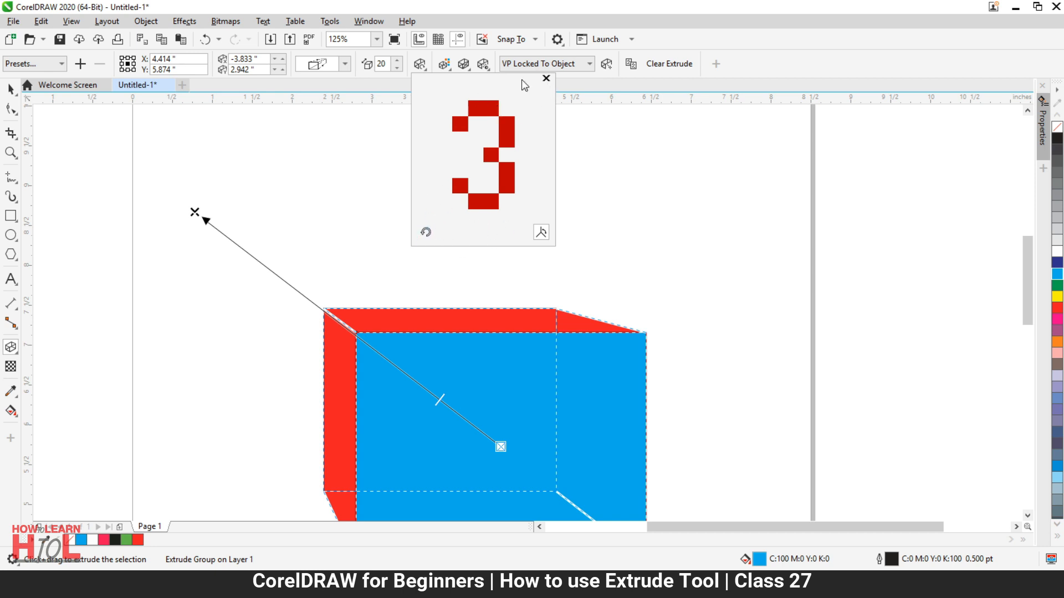
{"action": "left_click", "coordinate": [546, 78]}
- Examine the extrusion bevel settings without applying a bevel
{"action": "left_click", "coordinate": [463, 63]}
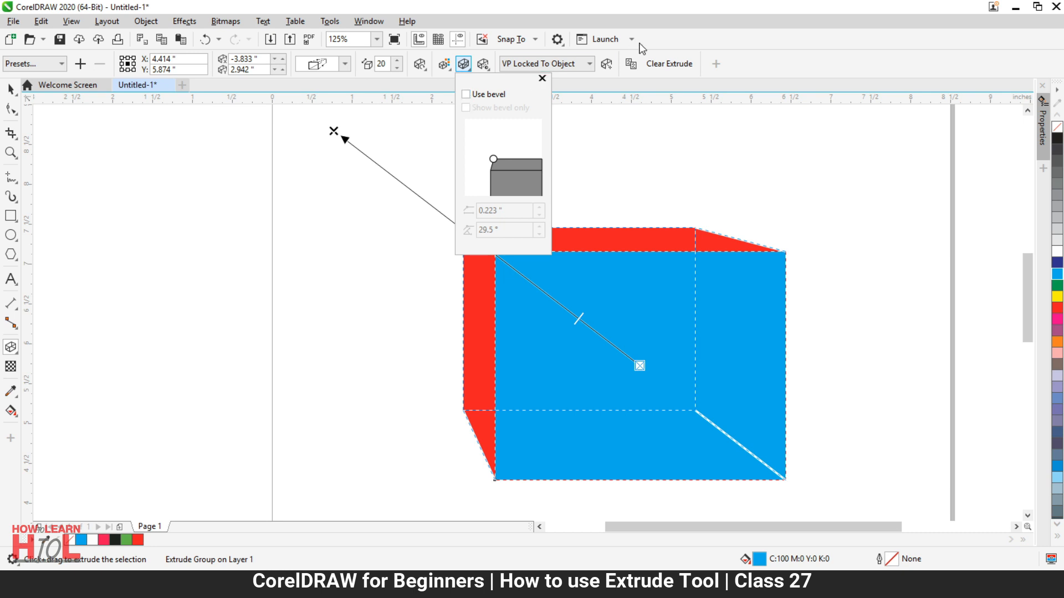
{"action": "left_click", "coordinate": [657, 21]}
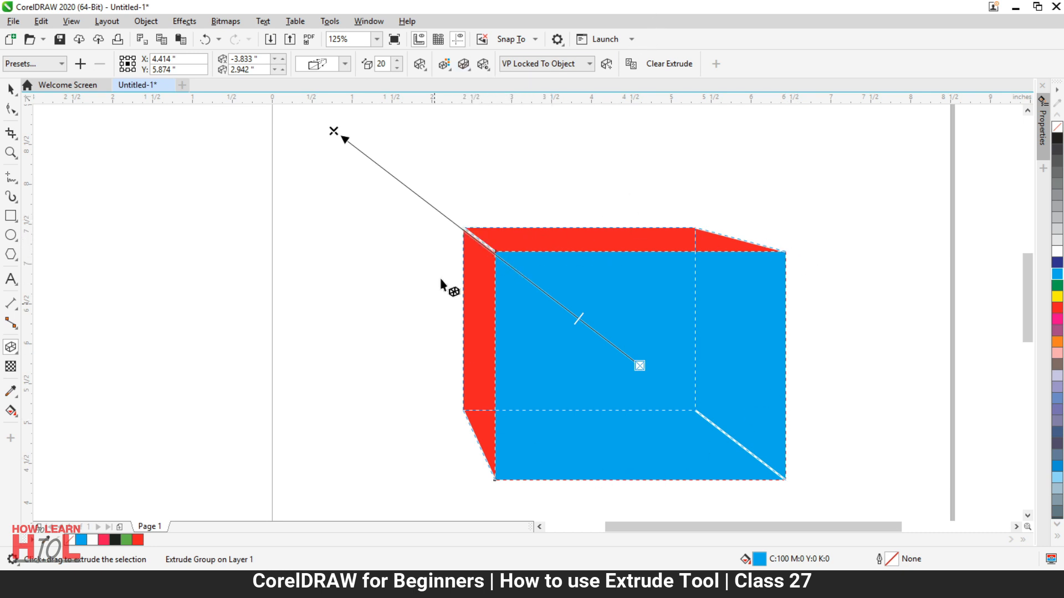
{"action": "left_click", "coordinate": [467, 66]}
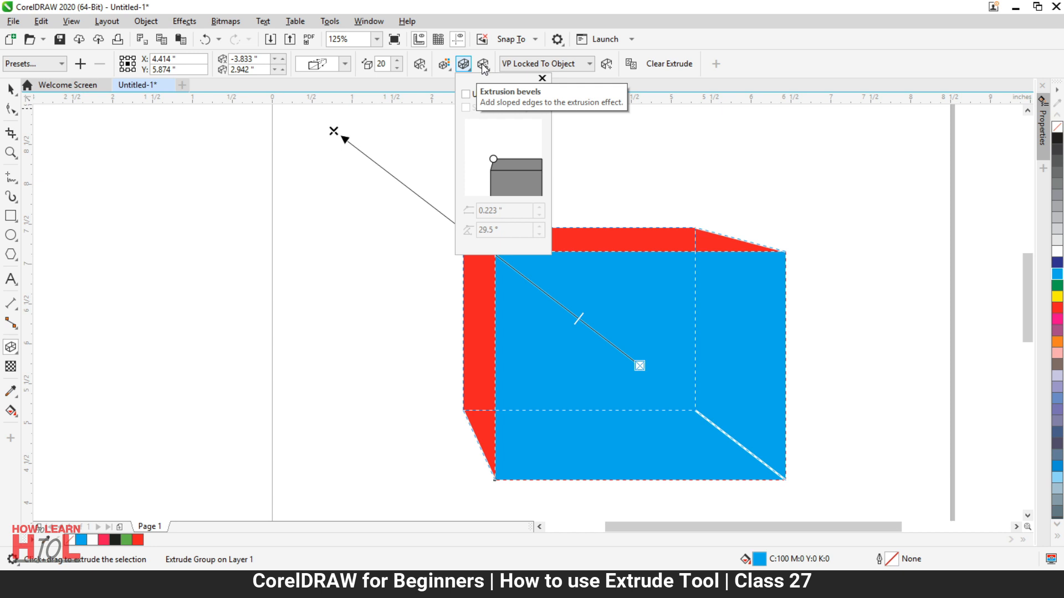
{"action": "left_click", "coordinate": [482, 65]}
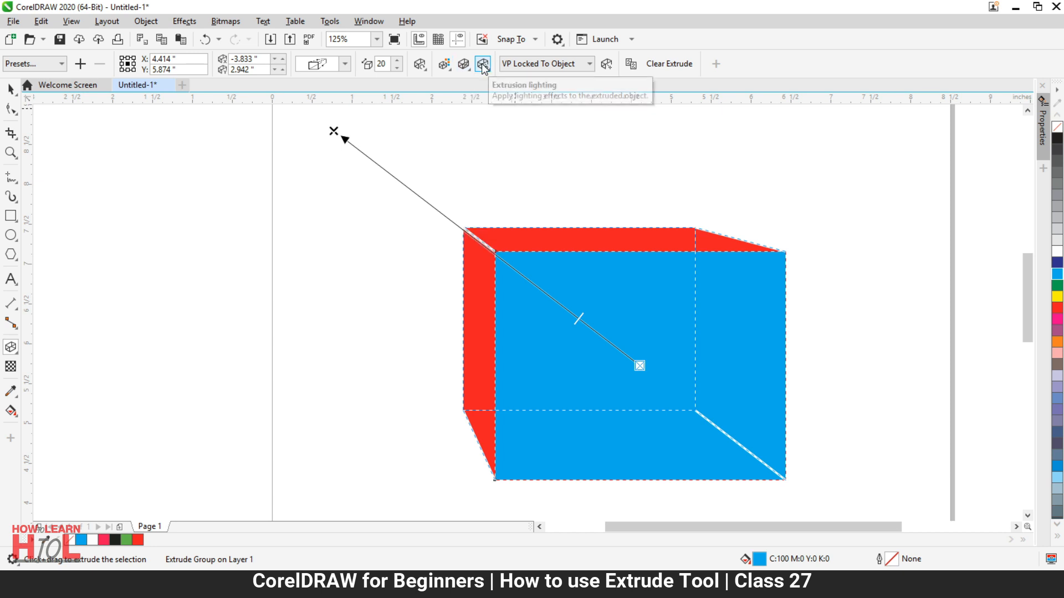
- Turn on extrusion light 1 and try it at the back top centre and front lower-right corner of the lighting cube
{"action": "left_click", "coordinate": [483, 65]}
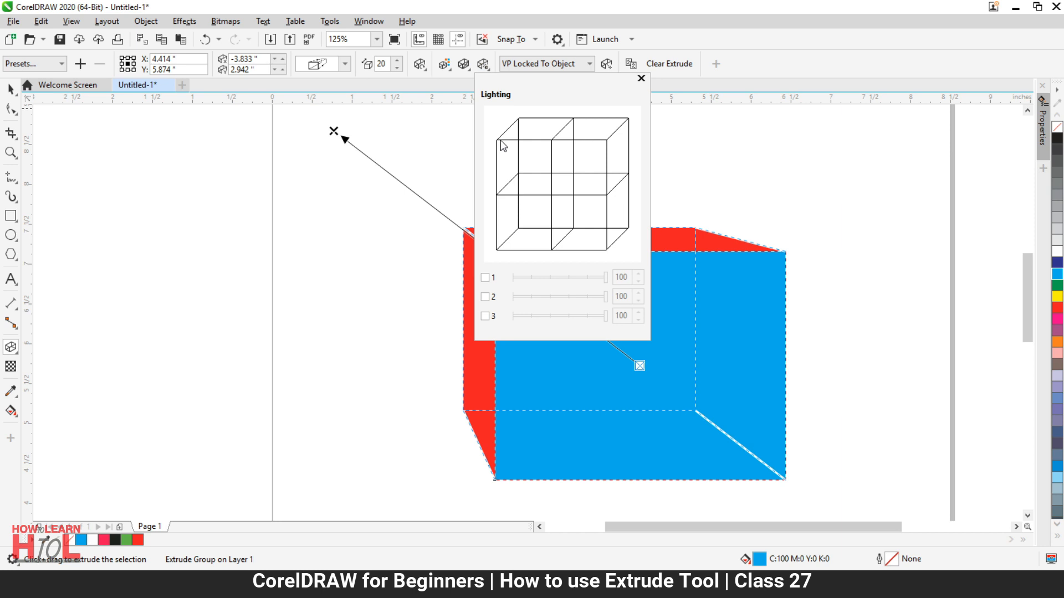
{"action": "left_click", "coordinate": [485, 278]}
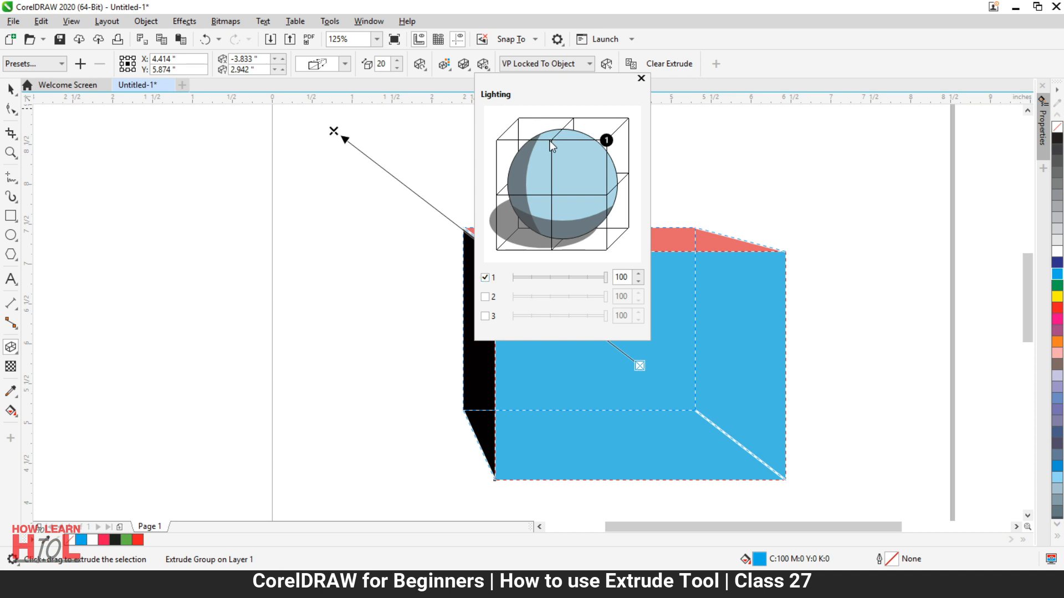
{"action": "mouse_move", "coordinate": [606, 140]}
{"action": "left_mouse_down"}
{"action": "mouse_move", "coordinate": [502, 142]}
{"action": "mouse_move", "coordinate": [504, 125]}
{"action": "mouse_move", "coordinate": [519, 118]}
{"action": "mouse_move", "coordinate": [576, 122]}
{"action": "left_mouse_up"}
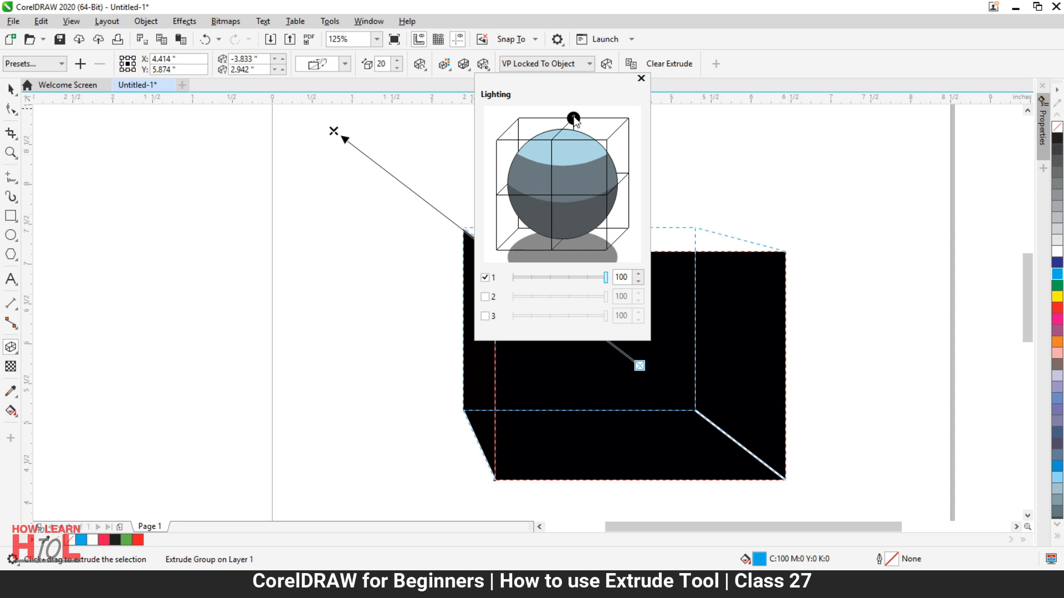
{"action": "mouse_move", "coordinate": [573, 119]}
{"action": "left_mouse_down"}
{"action": "mouse_move", "coordinate": [552, 138]}
{"action": "mouse_move", "coordinate": [551, 253]}
{"action": "mouse_move", "coordinate": [606, 250]}
{"action": "left_mouse_up"}
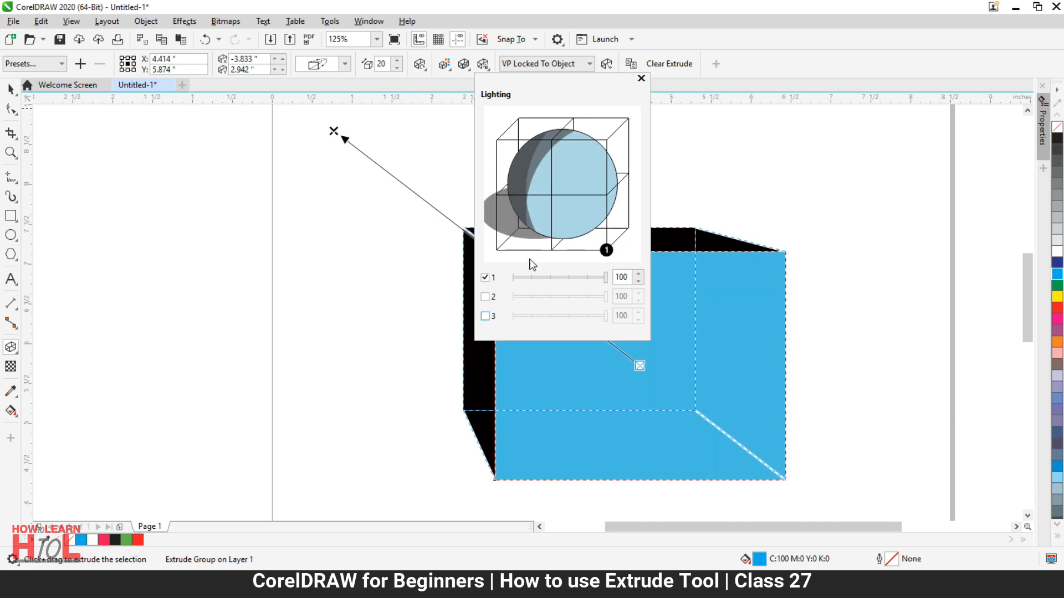
- Try light 2 on the extrusion, turn off both lights and undo the last extrusion change
{"action": "left_click", "coordinate": [486, 297]}
{"action": "left_click", "coordinate": [485, 317]}
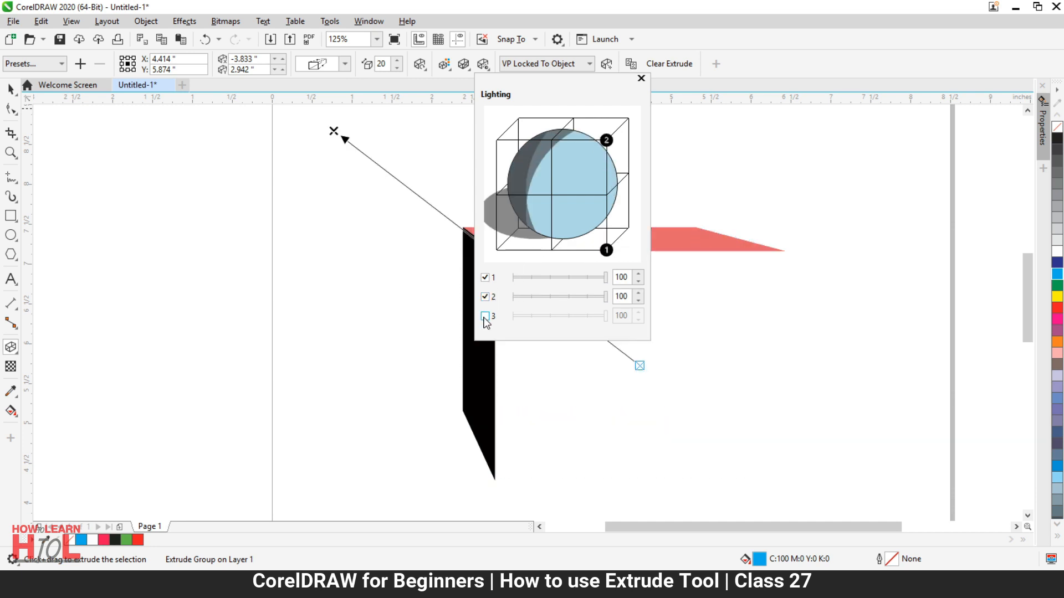
{"action": "left_click", "coordinate": [486, 317]}
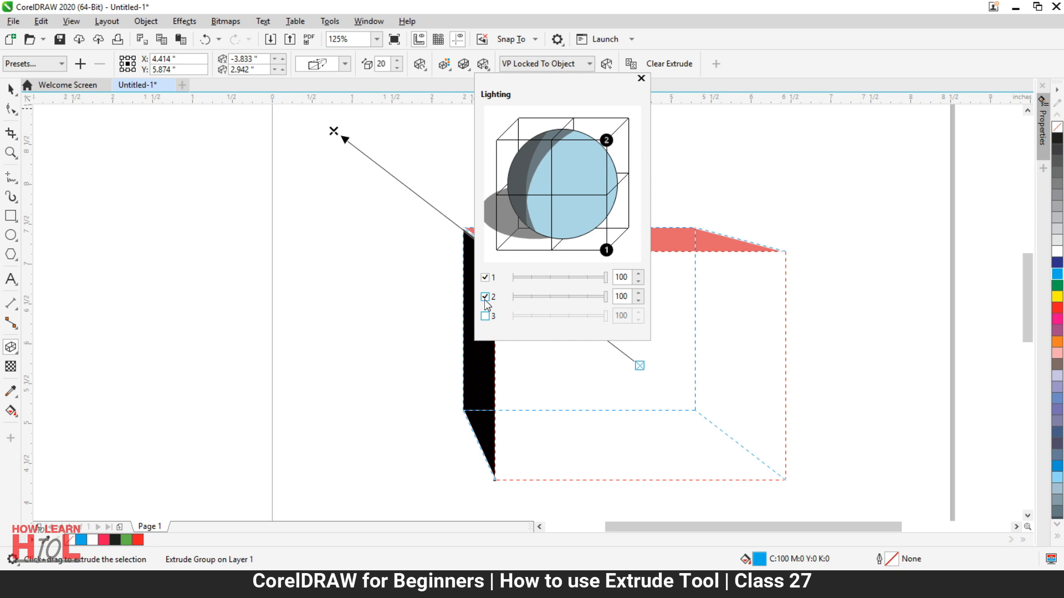
{"action": "left_click", "coordinate": [485, 297]}
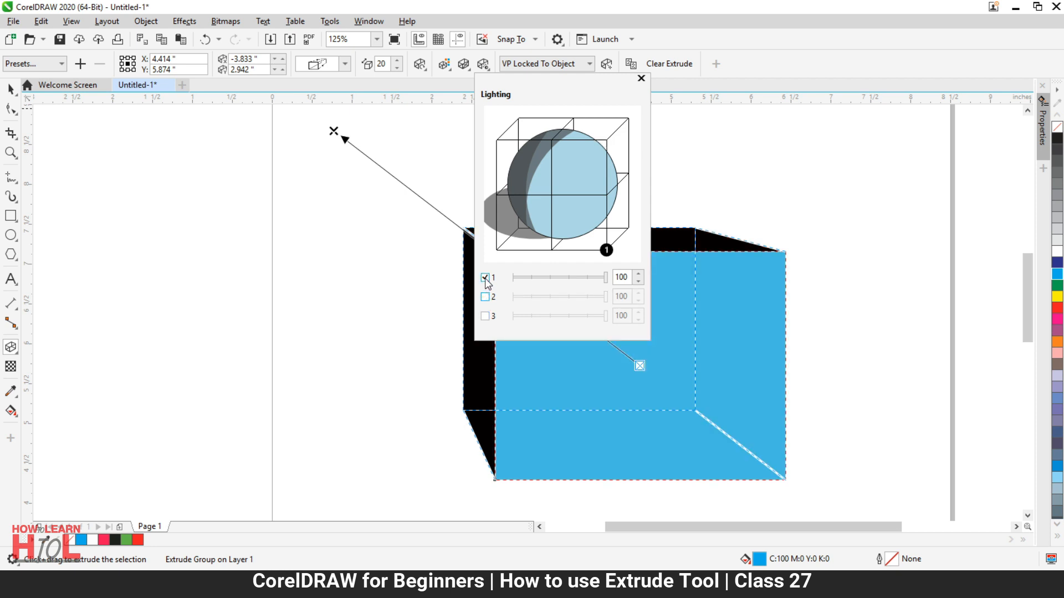
{"action": "left_click", "coordinate": [486, 278]}
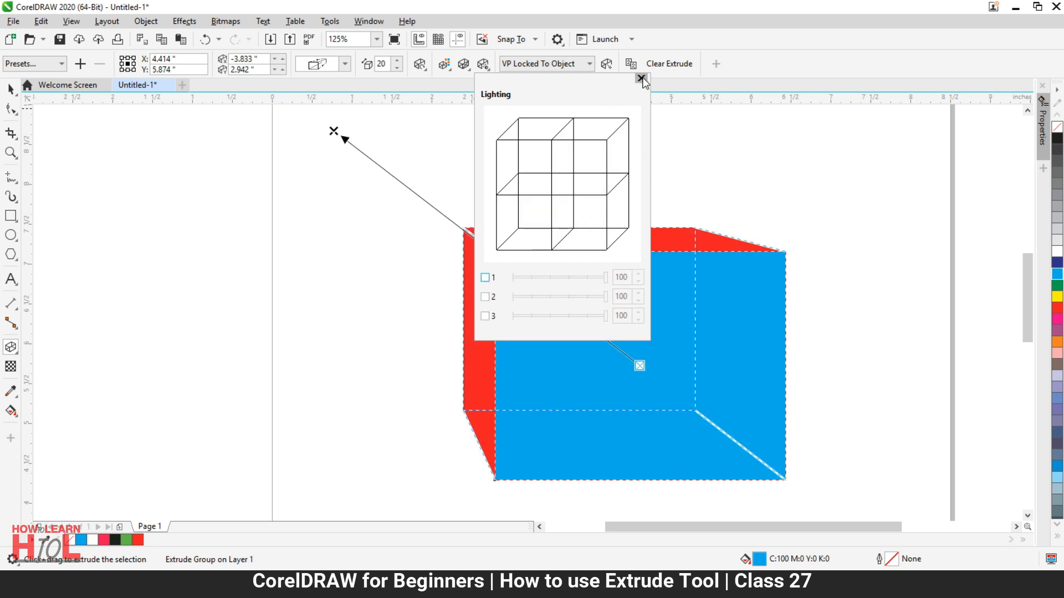
{"action": "left_click", "coordinate": [641, 78]}
{"action": "key", "text": "ctrl+z"}
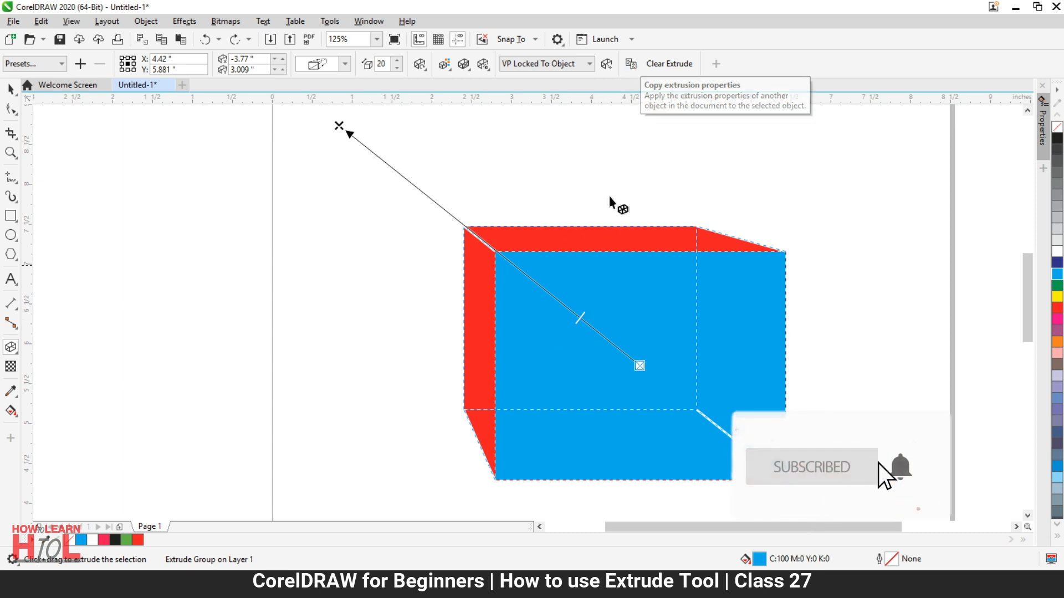
- Draw a rectangle about 2.25 by 1.94 inches beside the blue box and fill it with yellow, C 0, M 0, Y 100, K 0
{"action": "key", "text": "F6"}
{"action": "left_click_drag", "start_coordinate": [213, 280], "coordinate": [359, 399]}
{"action": "left_click", "coordinate": [12, 90]}
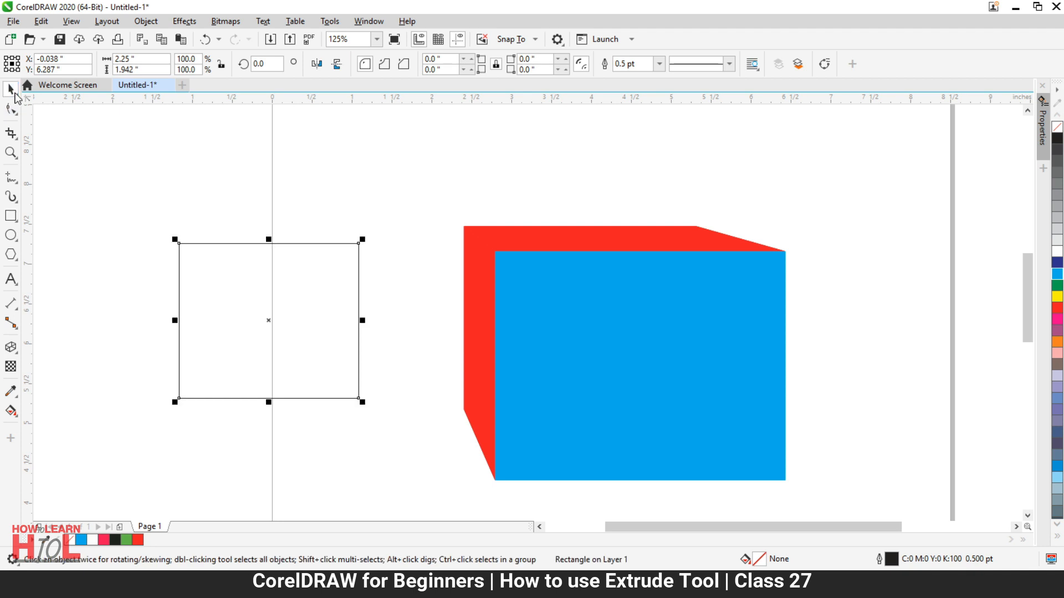
{"action": "left_click", "coordinate": [1058, 297]}
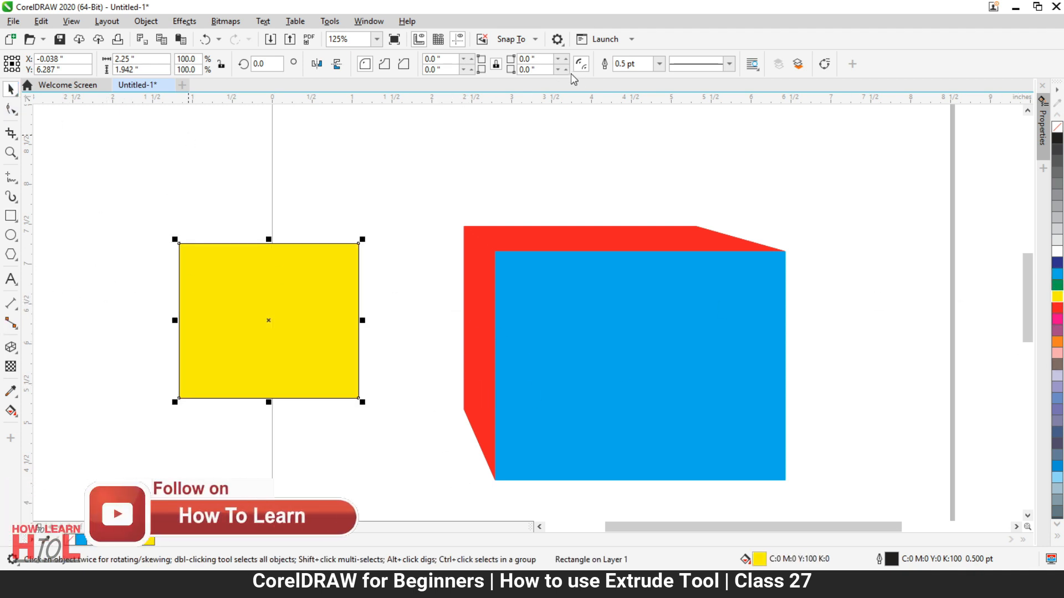
- Copy the extrusion properties of the blue box onto the yellow rectangle
{"action": "left_click", "coordinate": [11, 347]}
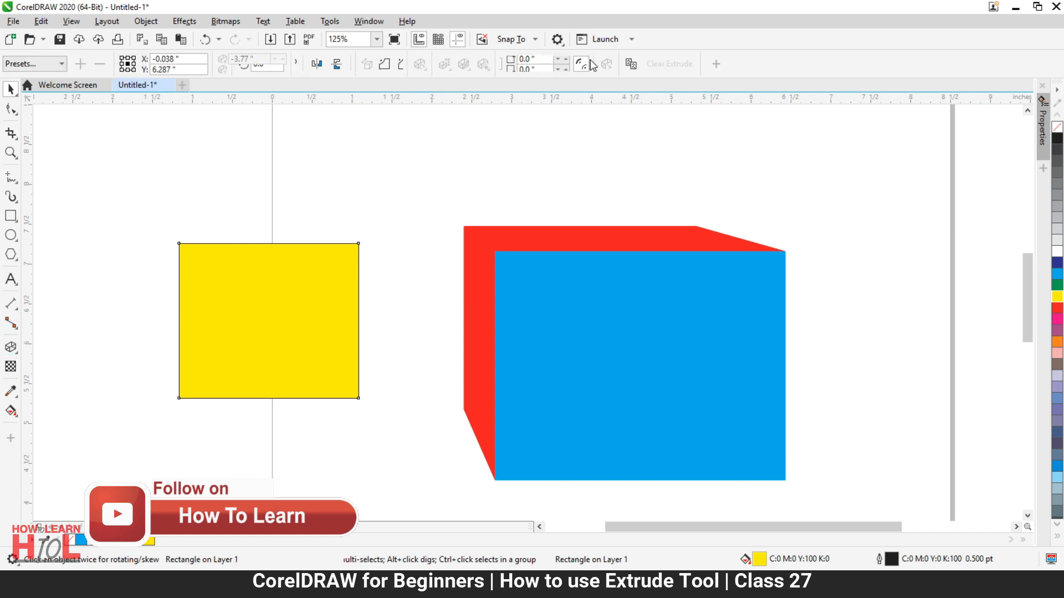
{"action": "left_click", "coordinate": [471, 290]}
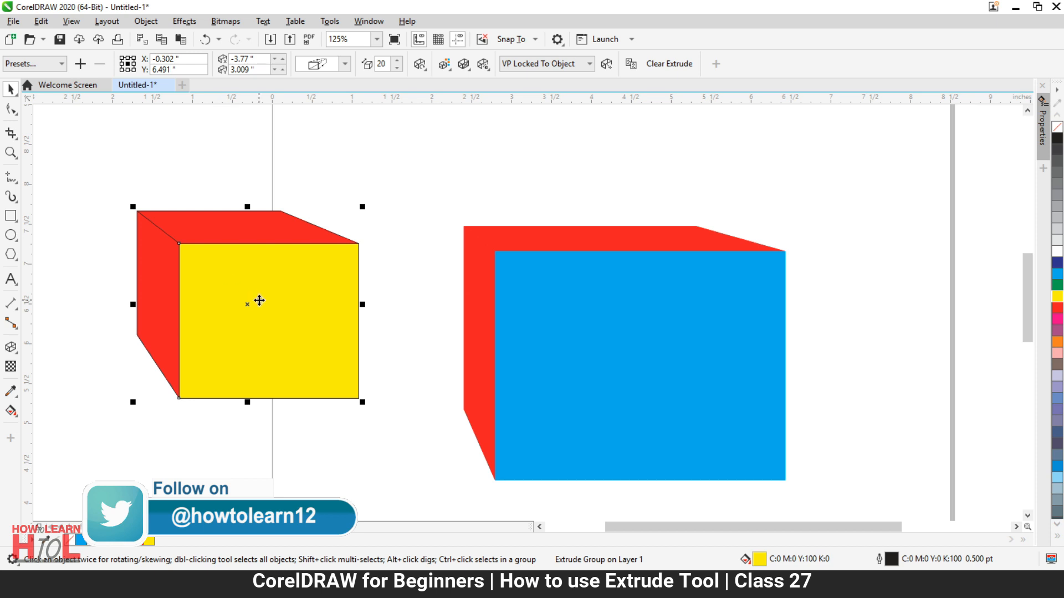
- Move both extruded boxes together off the page to its right, to about X 14.3, Y 8.5 inches
{"action": "double_click", "coordinate": [11, 89]}
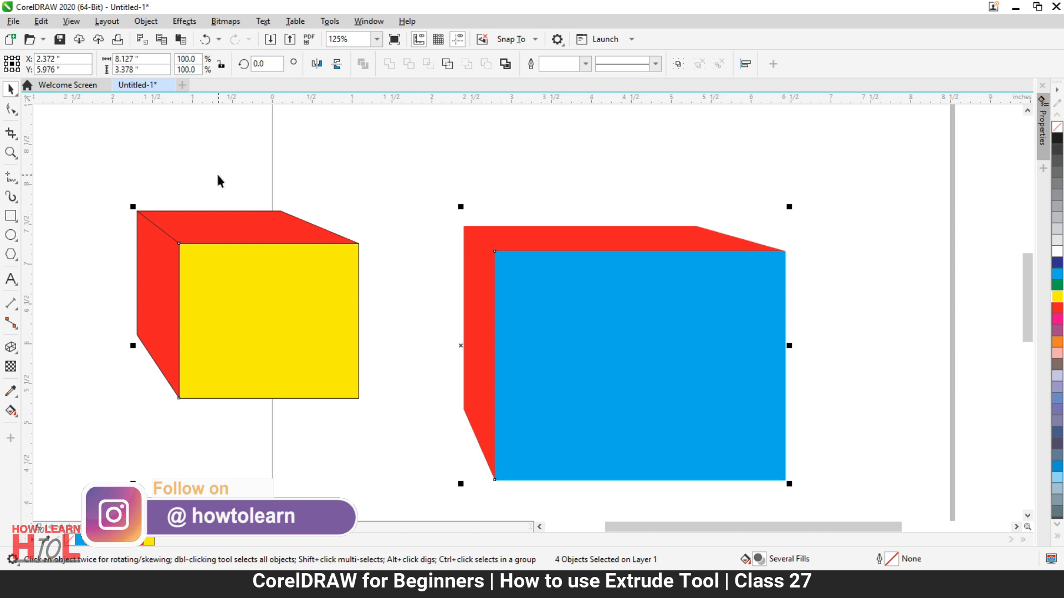
{"action": "scroll", "coordinate": [202, 349], "scroll_direction": "down", "scroll_amount": 2}
{"action": "left_click_drag", "start_coordinate": [435, 363], "coordinate": [807, 328]}
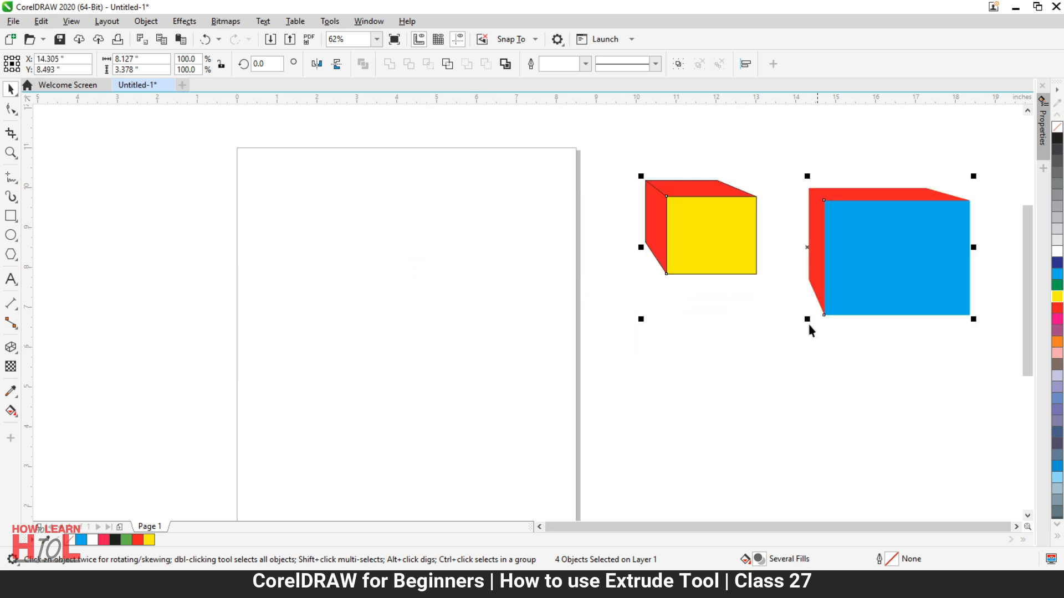
- Add the artistic text HOW TO LEARN in Arial 24 pt on the page and make it bold
{"action": "left_click", "coordinate": [10, 279]}
{"action": "left_click", "coordinate": [387, 334]}
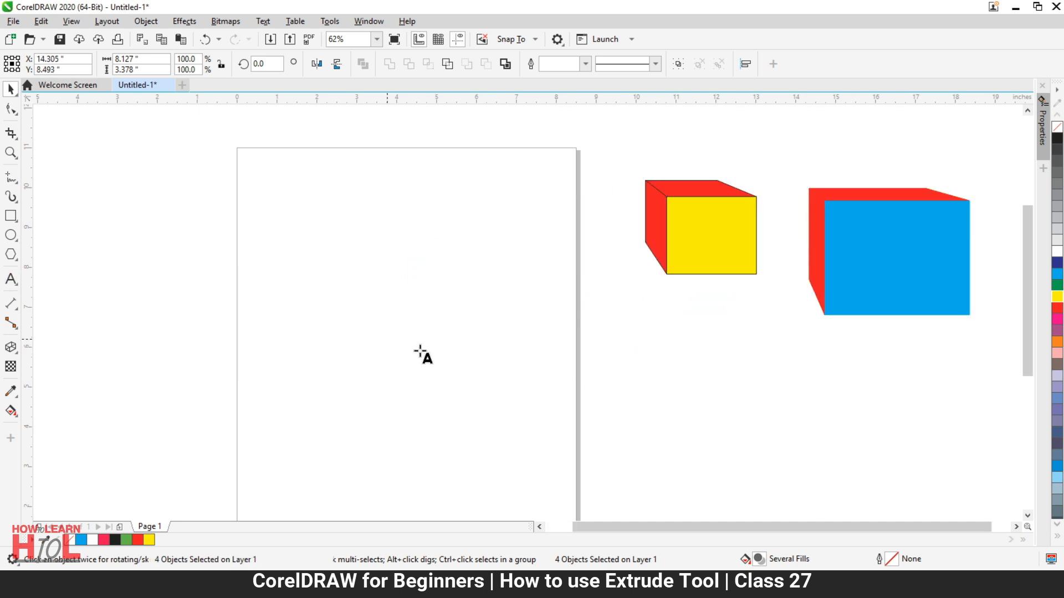
{"action": "scroll", "coordinate": [403, 339], "scroll_direction": "up", "scroll_amount": 2}
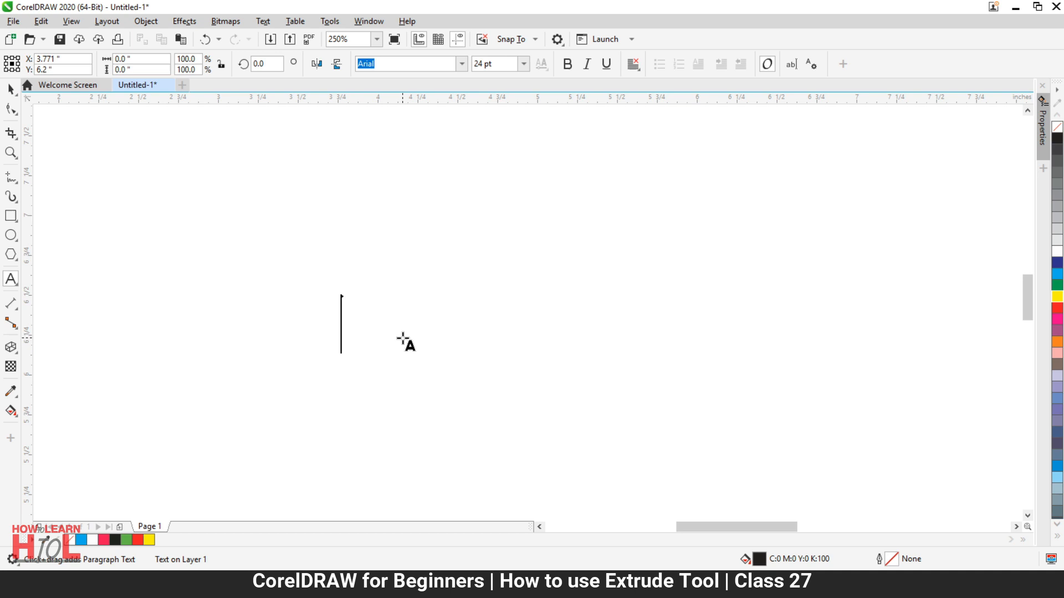
{"action": "type", "text": "hom"}
{"action": "key", "text": "BackSpace"}
{"action": "key", "text": "BackSpace"}
{"action": "key", "text": "BackSpace"}
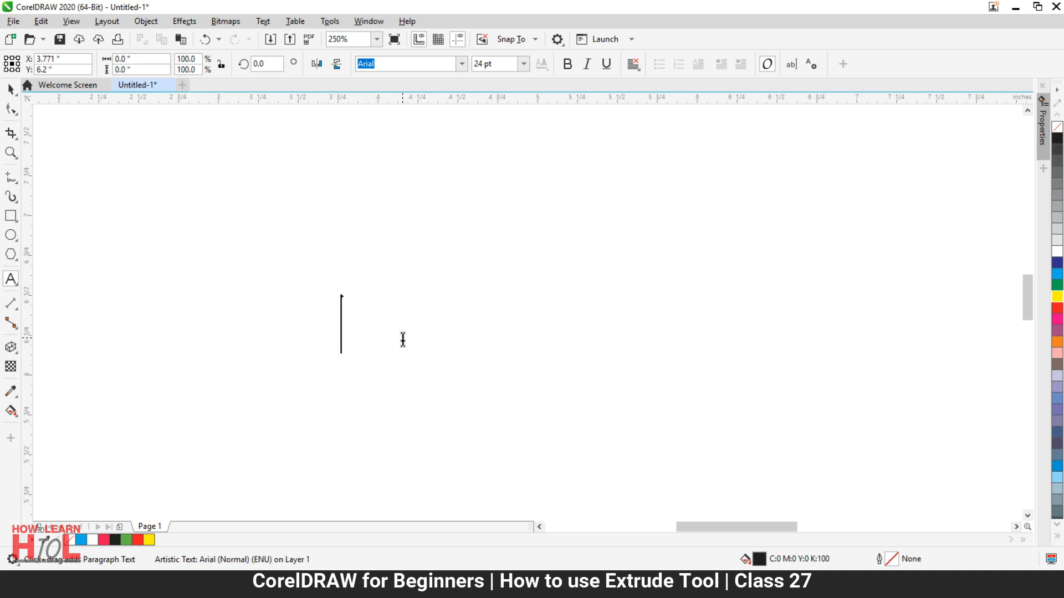
{"action": "type", "text": "HOW TO LE"}
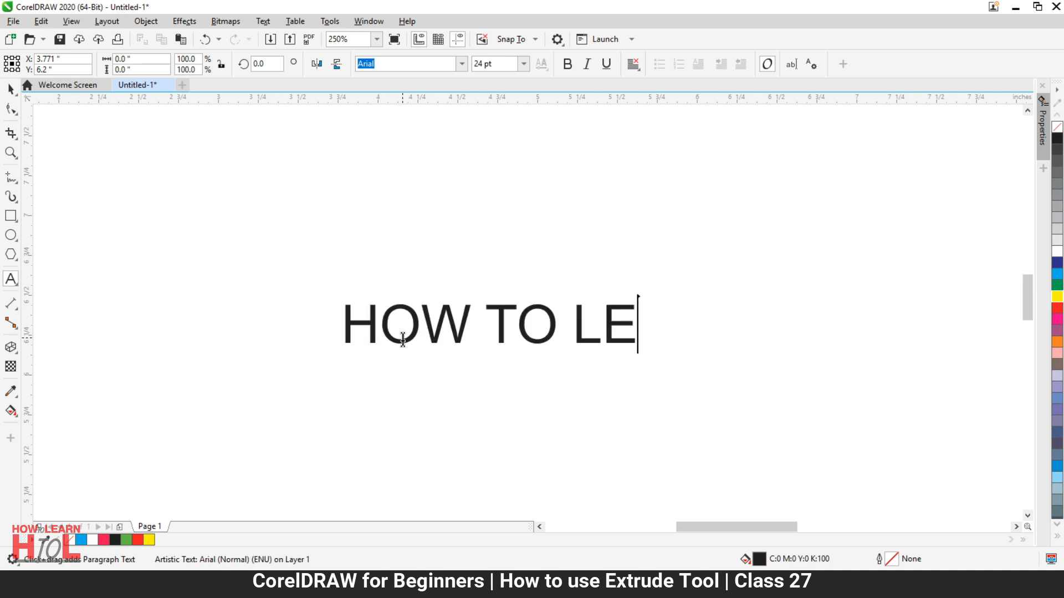
{"action": "type", "text": "ARN"}
{"action": "key", "text": "ctrl+a"}
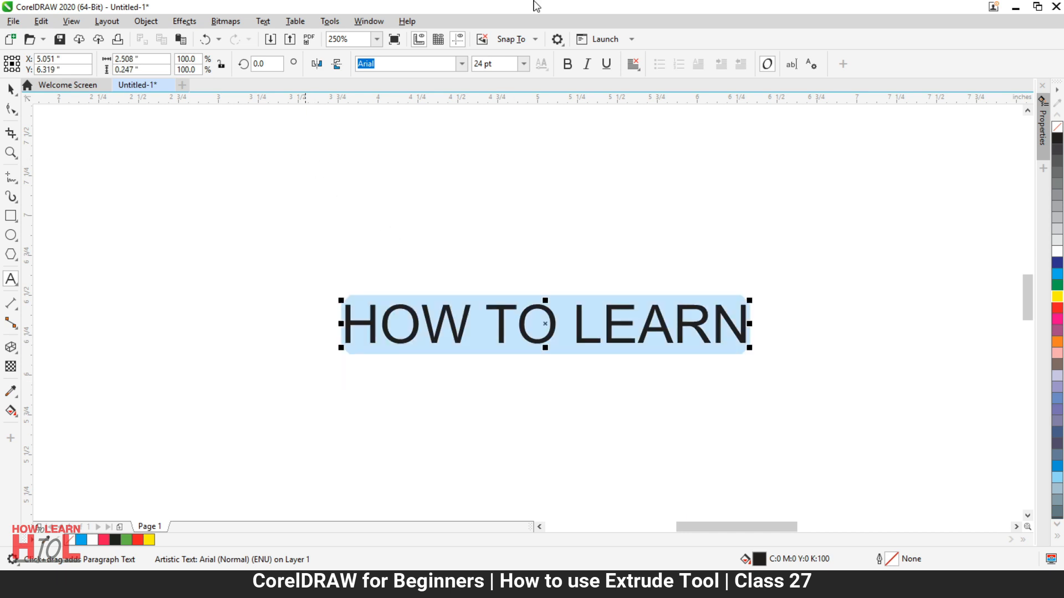
{"action": "left_click", "coordinate": [567, 64]}
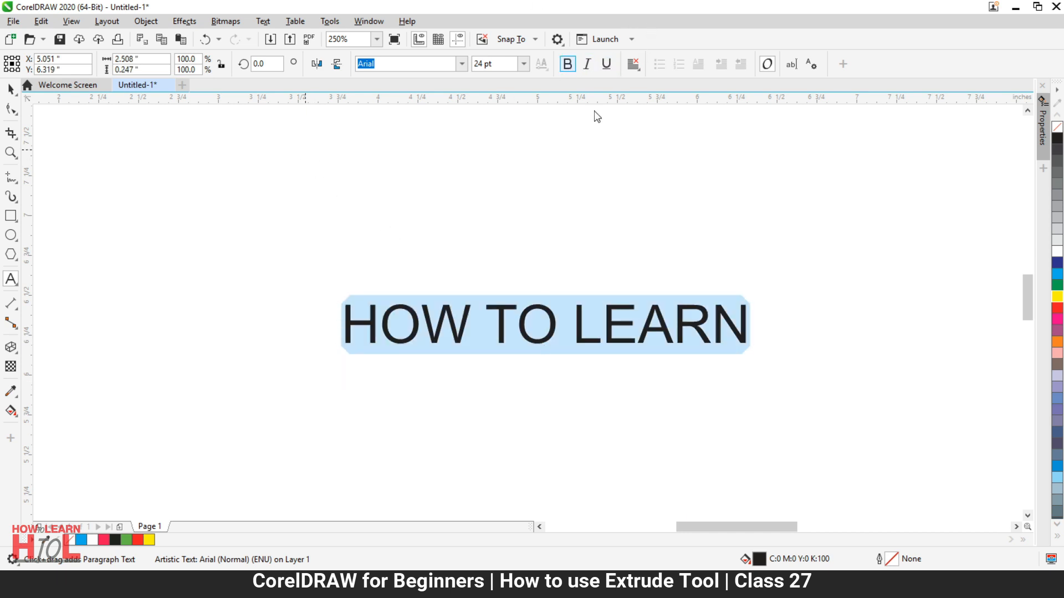
- Enlarge the HOW TO LEARN text to 72 pt and centre it on the page at X 4.25, Y 5.5 inches
{"action": "left_click", "coordinate": [12, 90]}
{"action": "scroll", "coordinate": [115, 231], "scroll_direction": "down", "scroll_amount": 4}
{"action": "left_click_drag", "start_coordinate": [278, 267], "coordinate": [490, 363]}
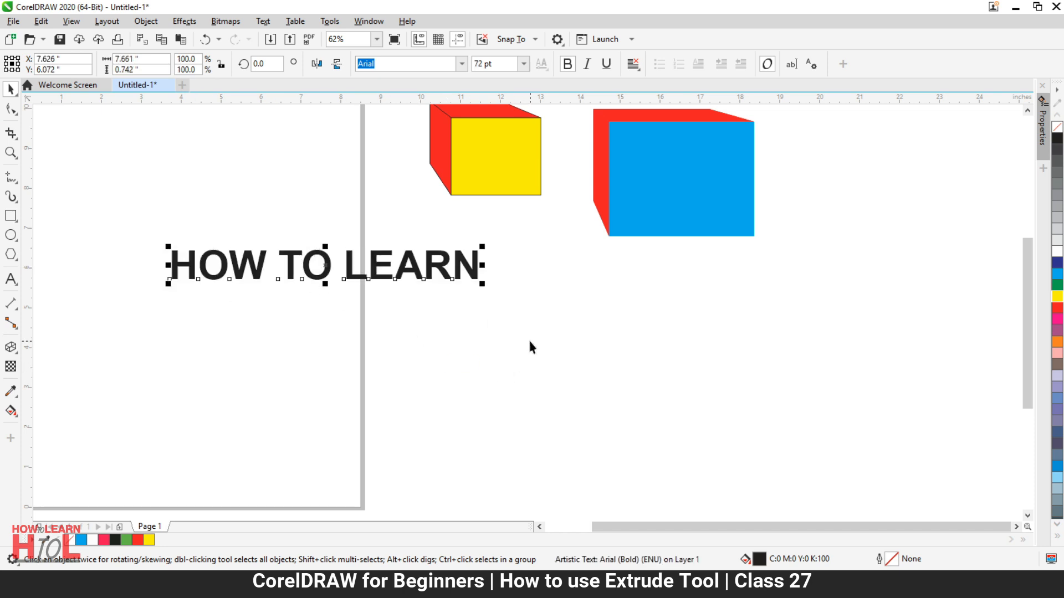
{"action": "scroll", "coordinate": [530, 342], "scroll_direction": "down", "scroll_amount": 2}
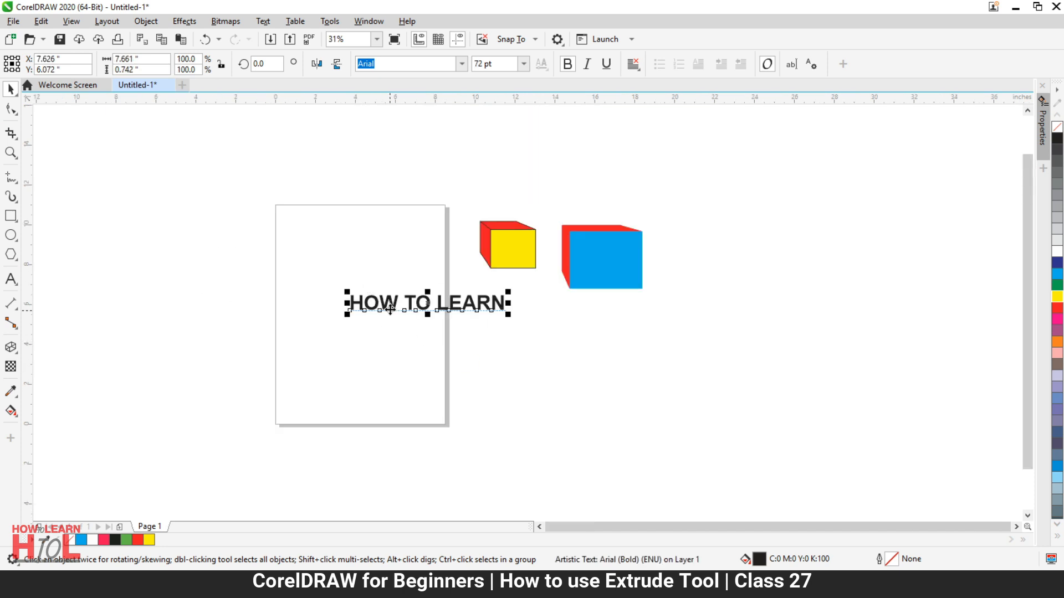
{"action": "key", "text": "shift+F2"}
{"action": "left_click_drag", "start_coordinate": [131, 238], "coordinate": [798, 369]}
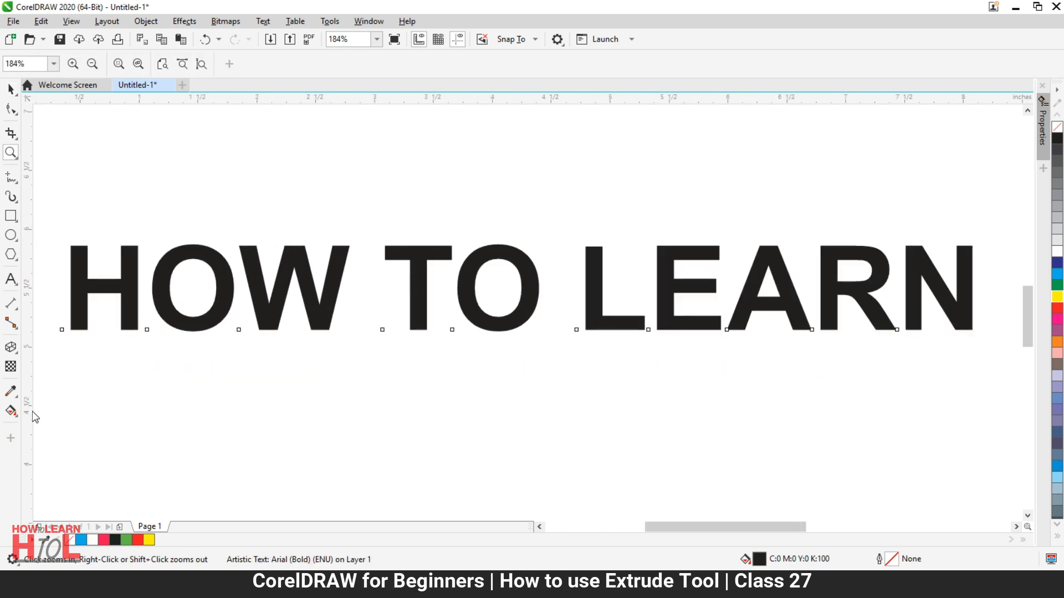
- Extrude the text toward its lower right with a vanishing point about 1.26, -0.90 inches and fill it green, C 100, M 0, Y 100, K 0
{"action": "left_click", "coordinate": [10, 347]}
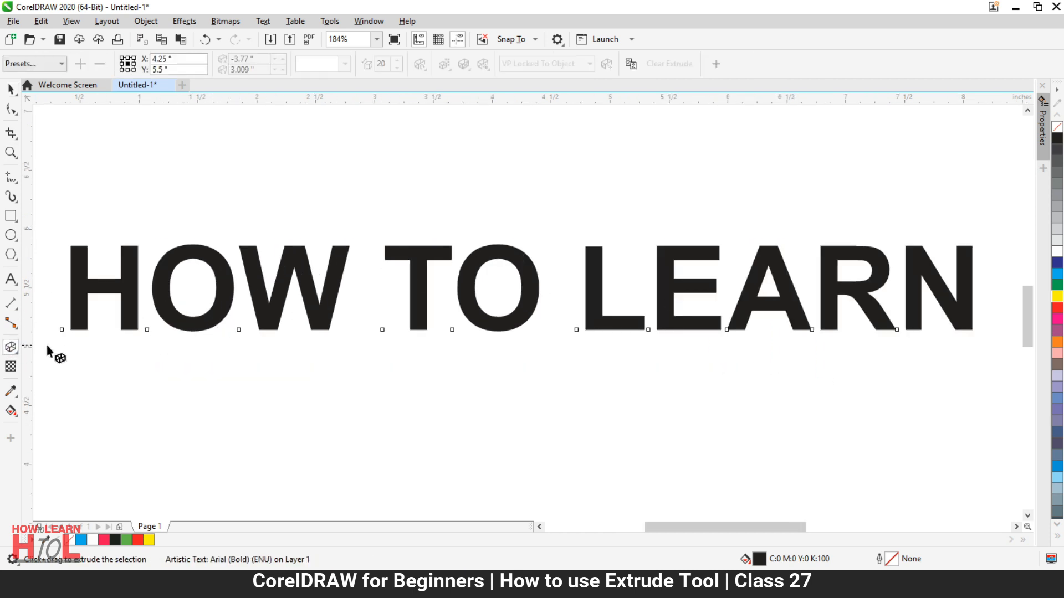
{"action": "left_click_drag", "start_coordinate": [470, 276], "coordinate": [669, 391]}
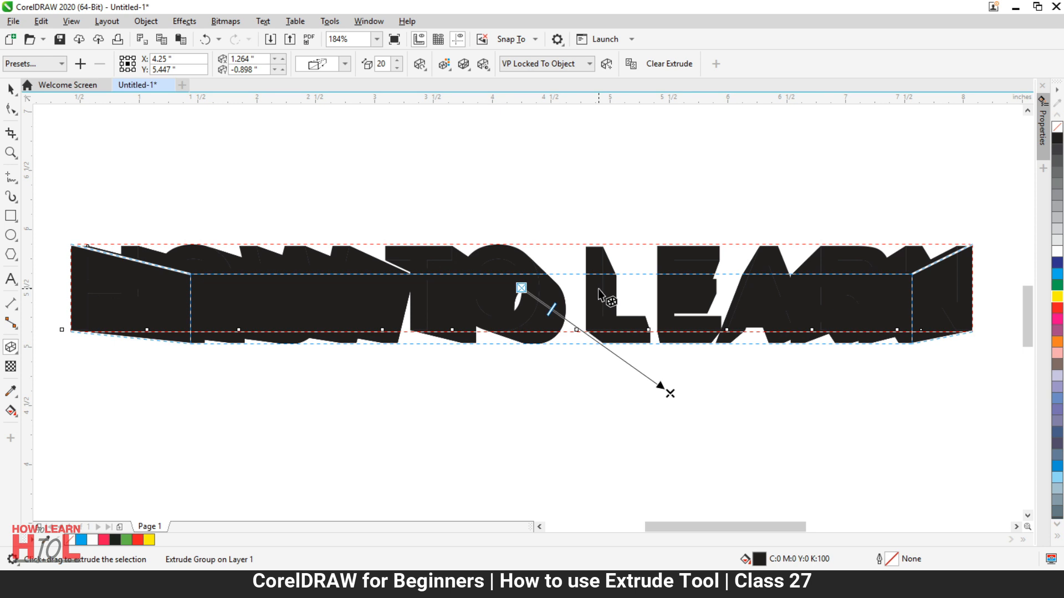
{"action": "left_click", "coordinate": [1055, 286]}
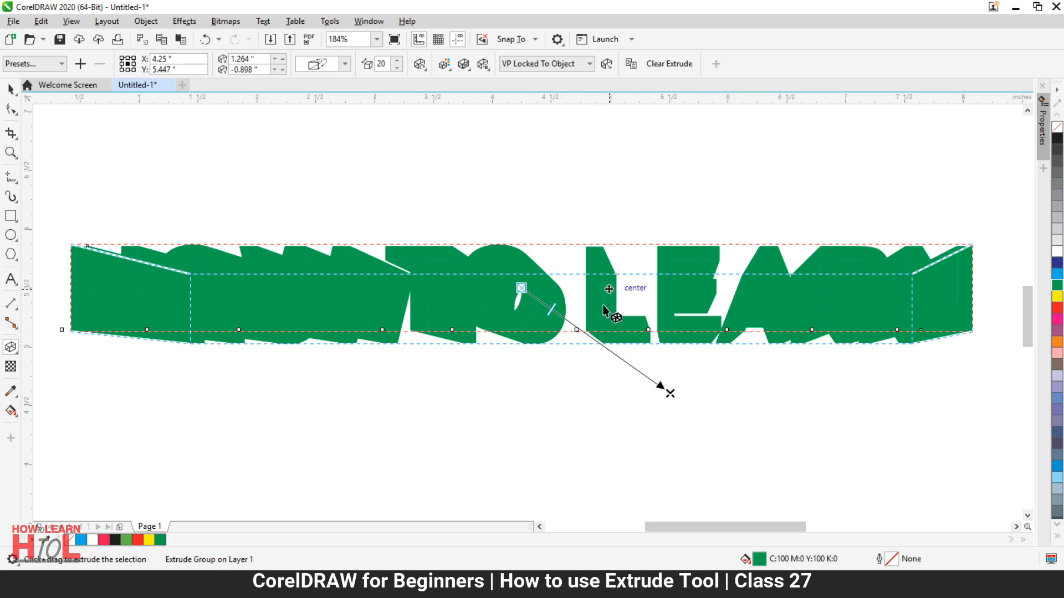
- Shade the text's extrusion with a colour transition from green to black
{"action": "left_click", "coordinate": [443, 64]}
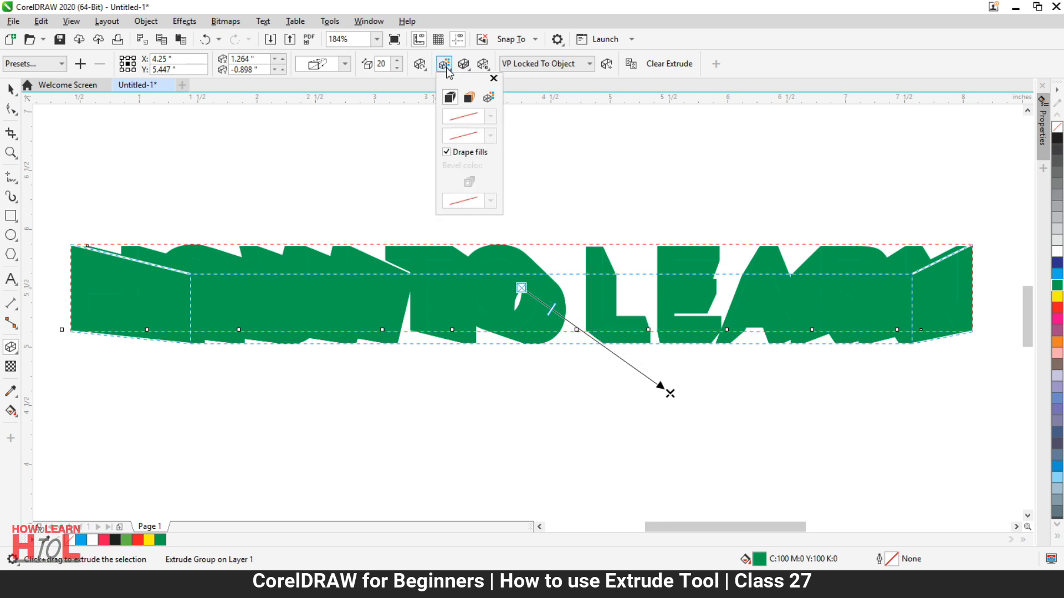
{"action": "left_click", "coordinate": [487, 98]}
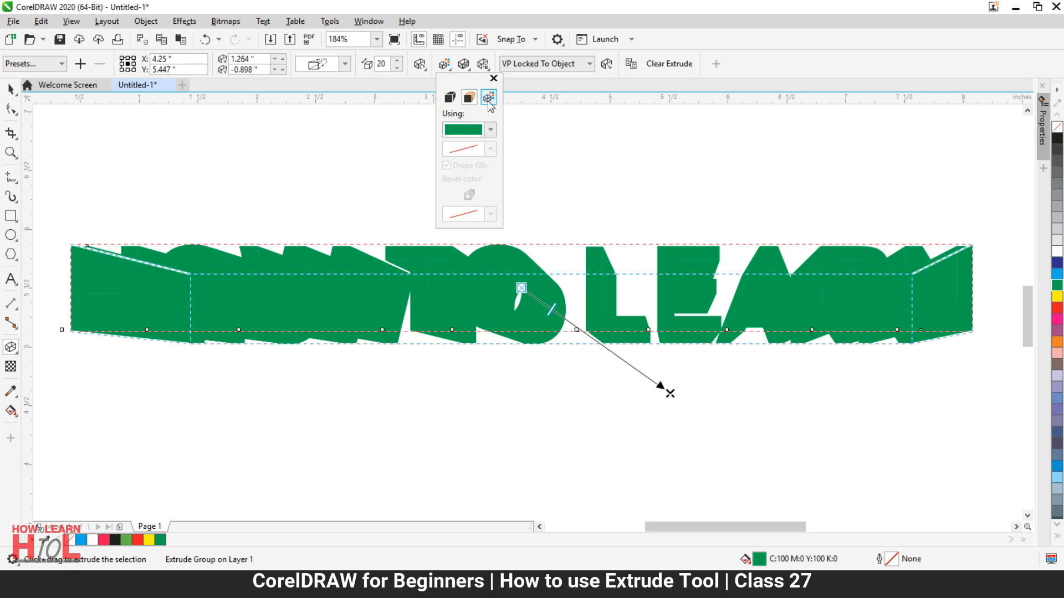
{"action": "left_click", "coordinate": [488, 98]}
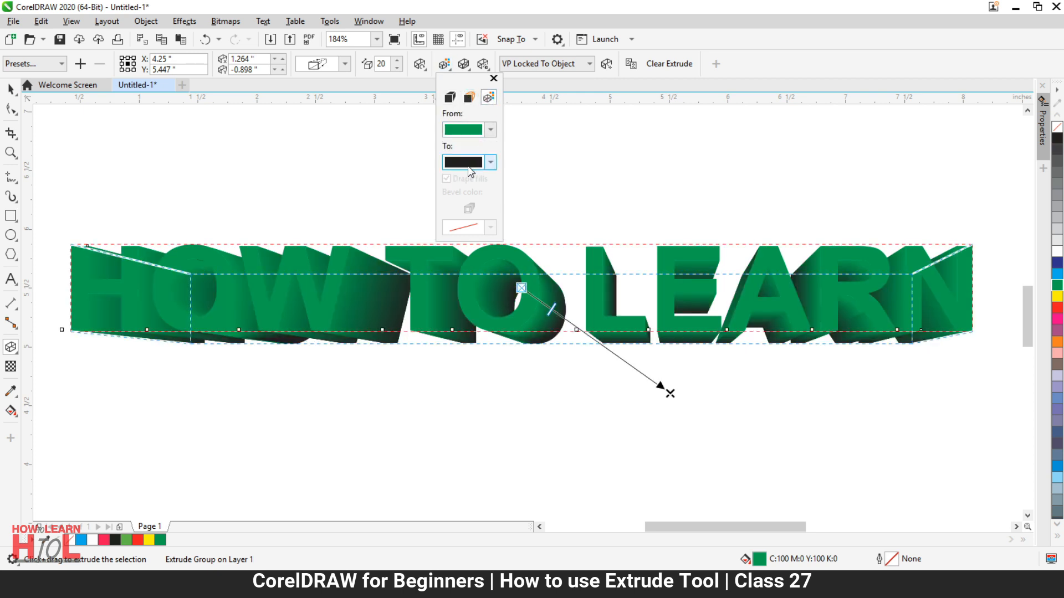
{"action": "left_click", "coordinate": [464, 162]}
{"action": "left_click", "coordinate": [466, 132]}
{"action": "left_click", "coordinate": [466, 134]}
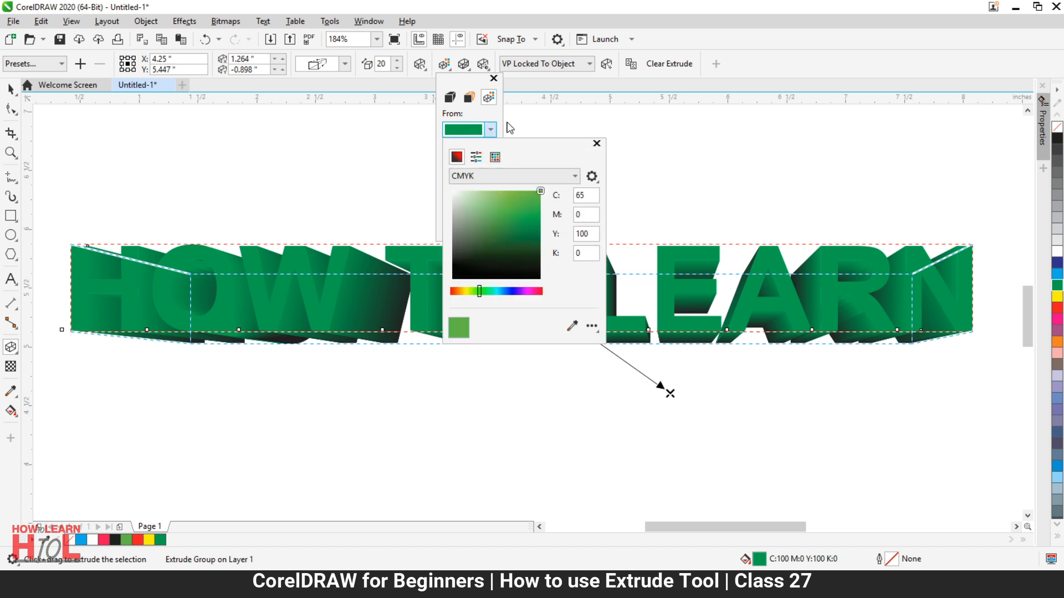
{"action": "left_click", "coordinate": [671, 396]}
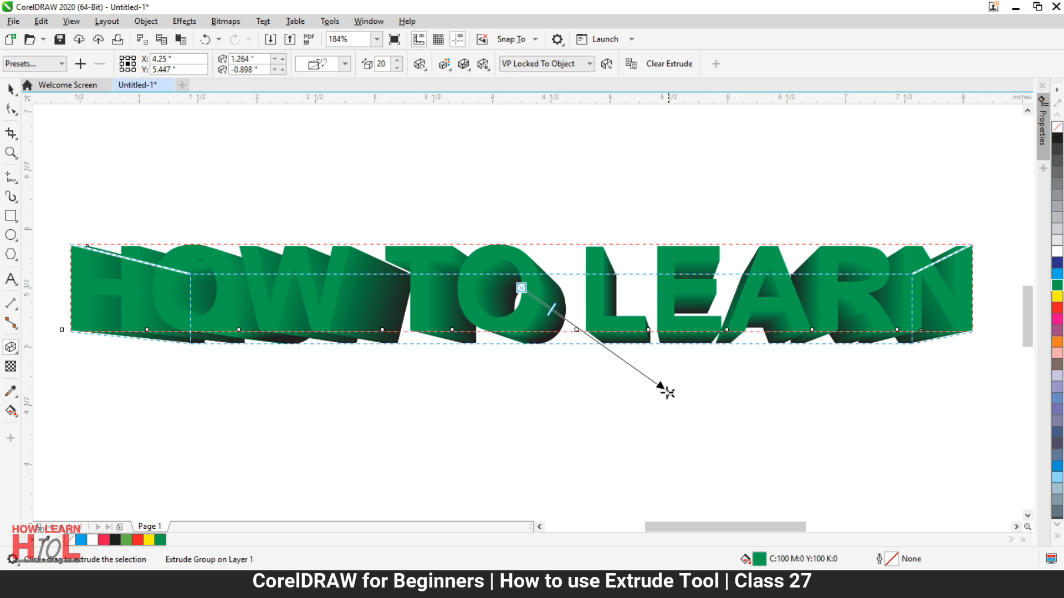
- Reduce the extrusion depth to 6 and break the extrude group apart into front text and sides
{"action": "left_click_drag", "start_coordinate": [551, 309], "coordinate": [530, 295]}
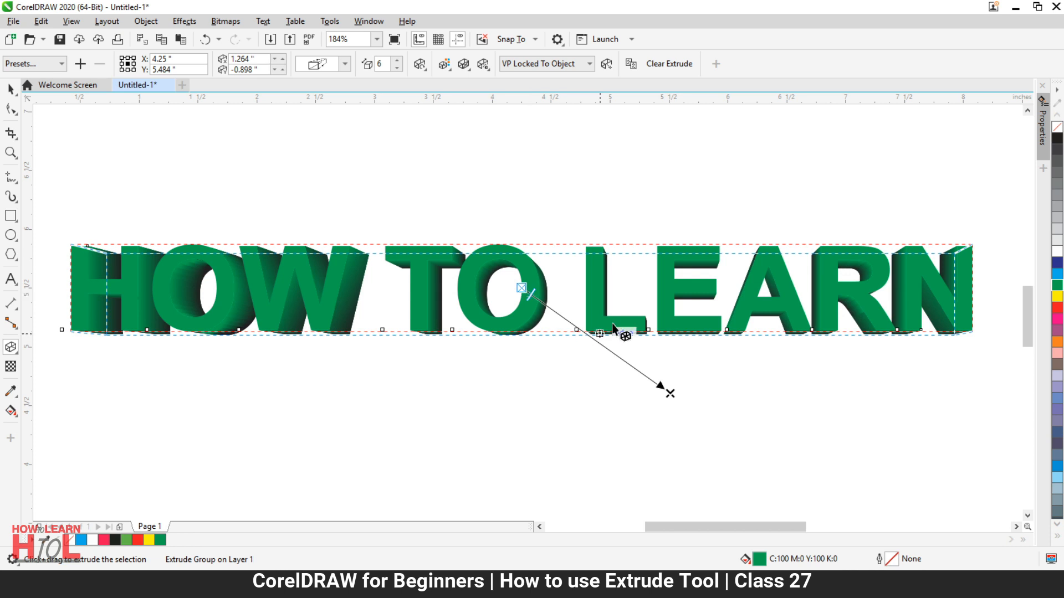
{"action": "left_click", "coordinate": [11, 89]}
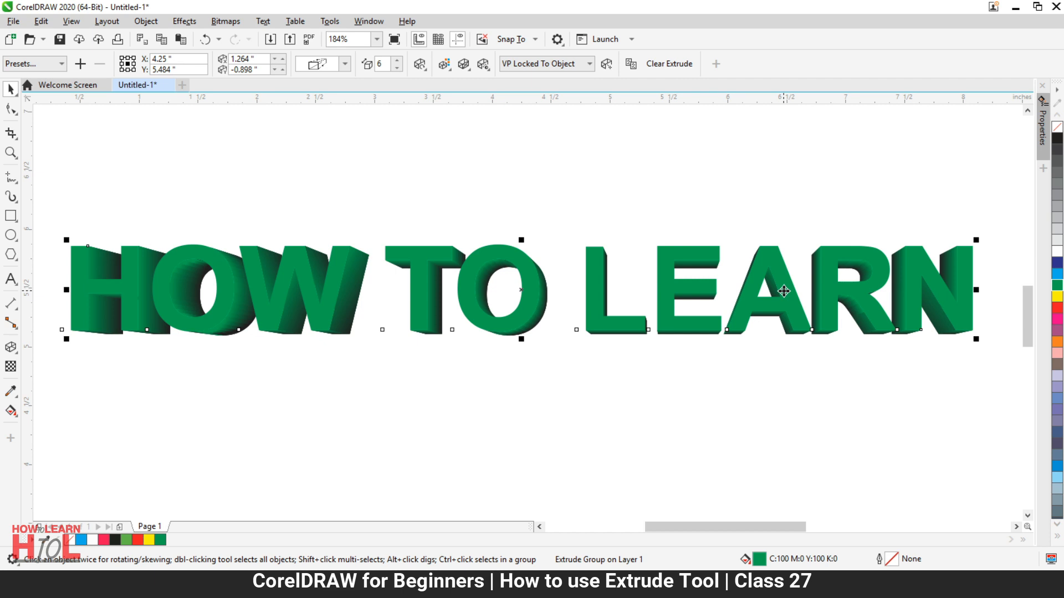
{"action": "key", "text": "ctrl+k"}
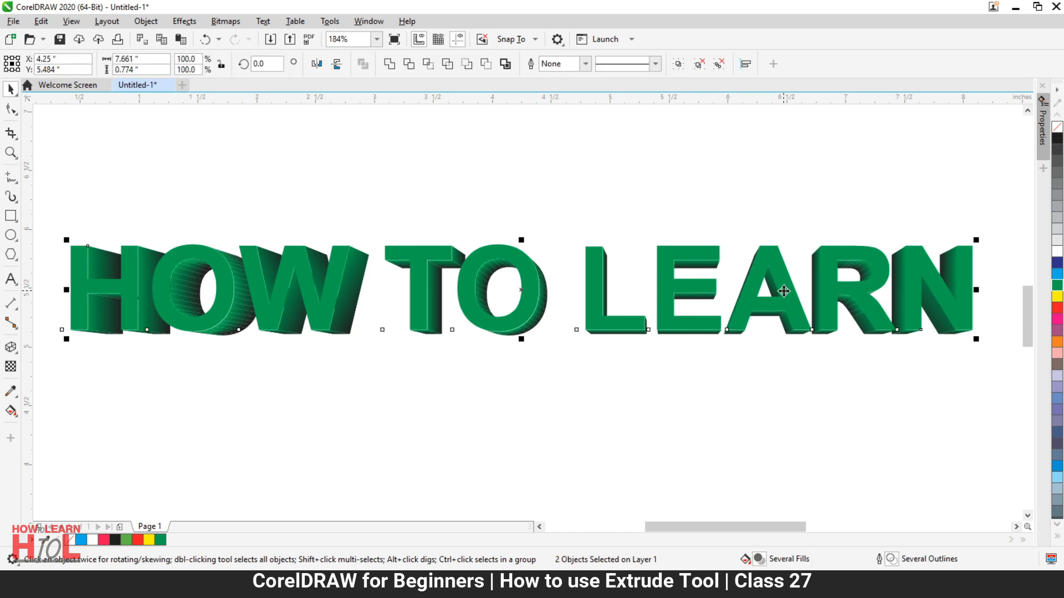
{"action": "left_click", "coordinate": [682, 174]}
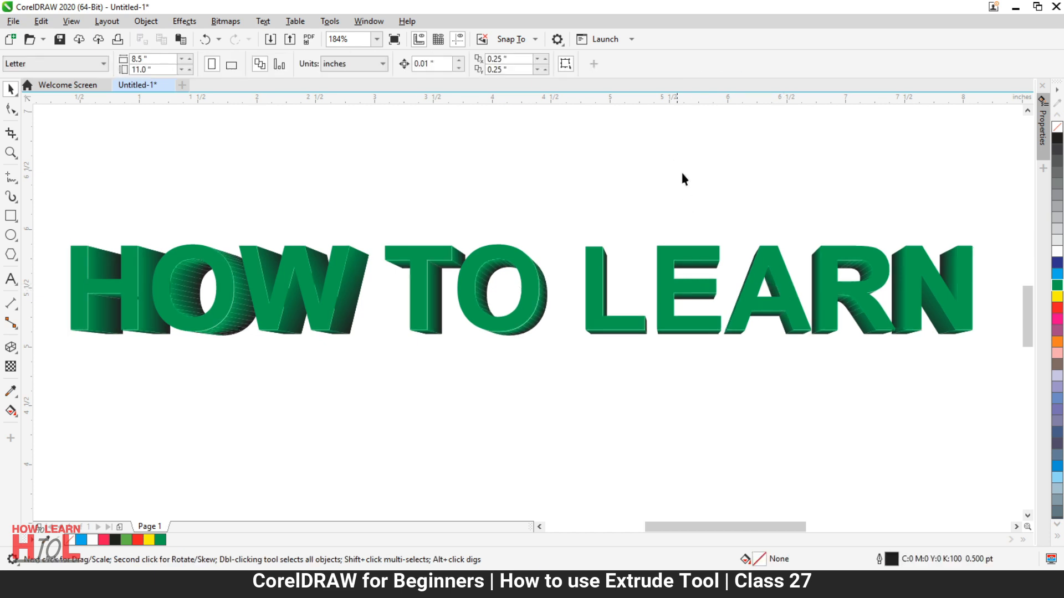
- Shift the front text off its extrusion and back again, and fill it with yellow, C 0, M 0, Y 100, K 0
{"action": "left_click", "coordinate": [786, 294]}
{"action": "left_click_drag", "start_coordinate": [789, 296], "coordinate": [803, 375]}
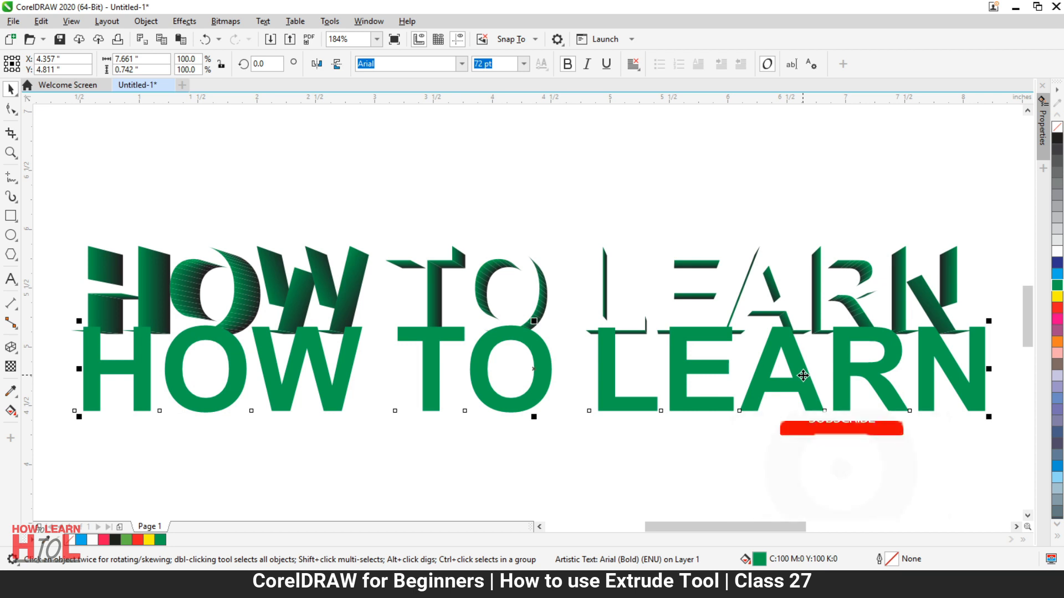
{"action": "key", "text": "ctrl+z"}
{"action": "left_click", "coordinate": [1057, 296]}
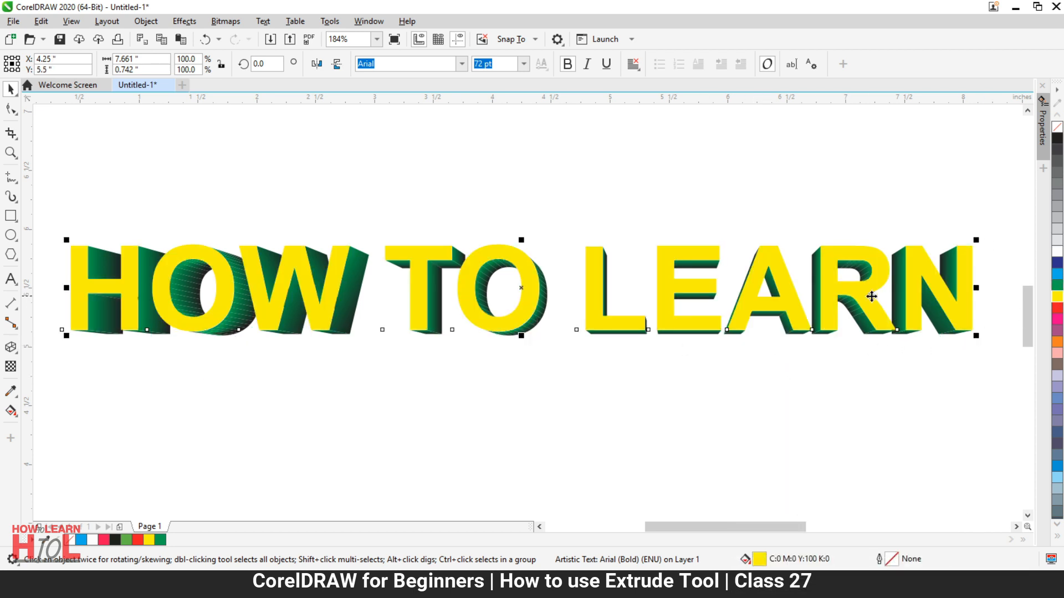
- Fill the grouped extrusion sides with blue, C 100, M 0, Y 0, K 0, and finally with red, C 0, M 100, Y 100, K 0
{"action": "scroll", "coordinate": [922, 319], "scroll_direction": "up", "scroll_amount": 4}
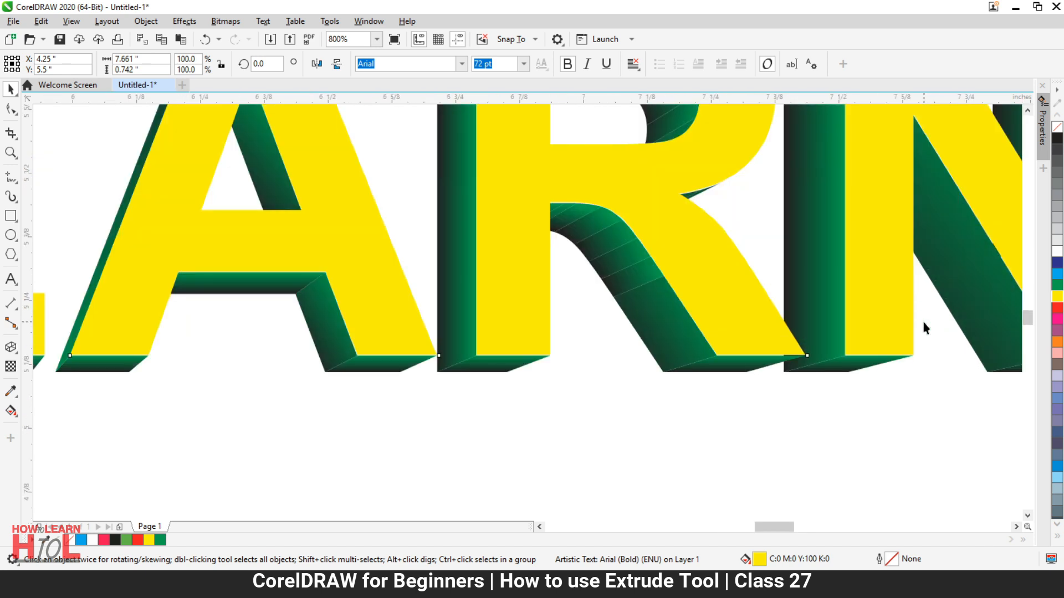
{"action": "left_click", "coordinate": [966, 306]}
{"action": "scroll", "coordinate": [803, 353], "scroll_direction": "down", "scroll_amount": 2}
{"action": "scroll", "coordinate": [847, 348], "scroll_direction": "up", "scroll_amount": 1}
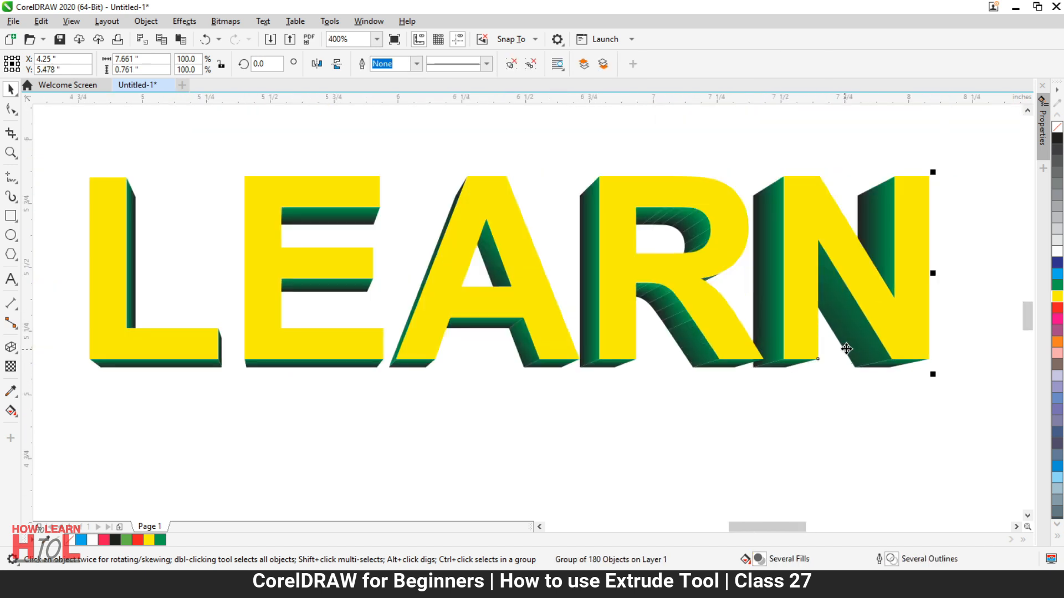
{"action": "left_click", "coordinate": [1057, 273]}
{"action": "scroll", "coordinate": [790, 359], "scroll_direction": "down", "scroll_amount": 1}
{"action": "scroll", "coordinate": [775, 357], "scroll_direction": "down", "scroll_amount": 1}
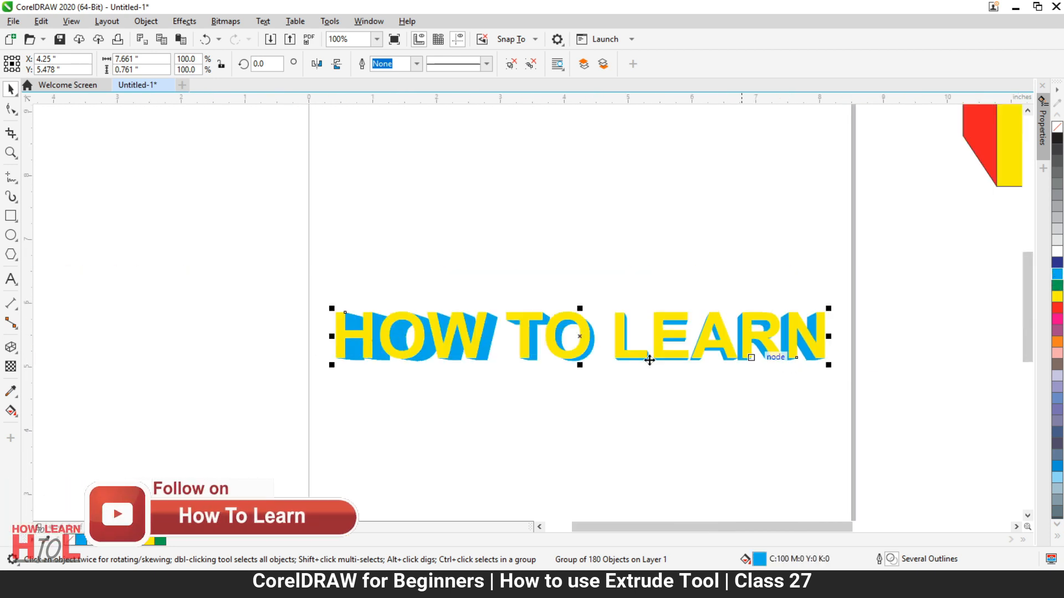
{"action": "scroll", "coordinate": [542, 340], "scroll_direction": "up", "scroll_amount": 1}
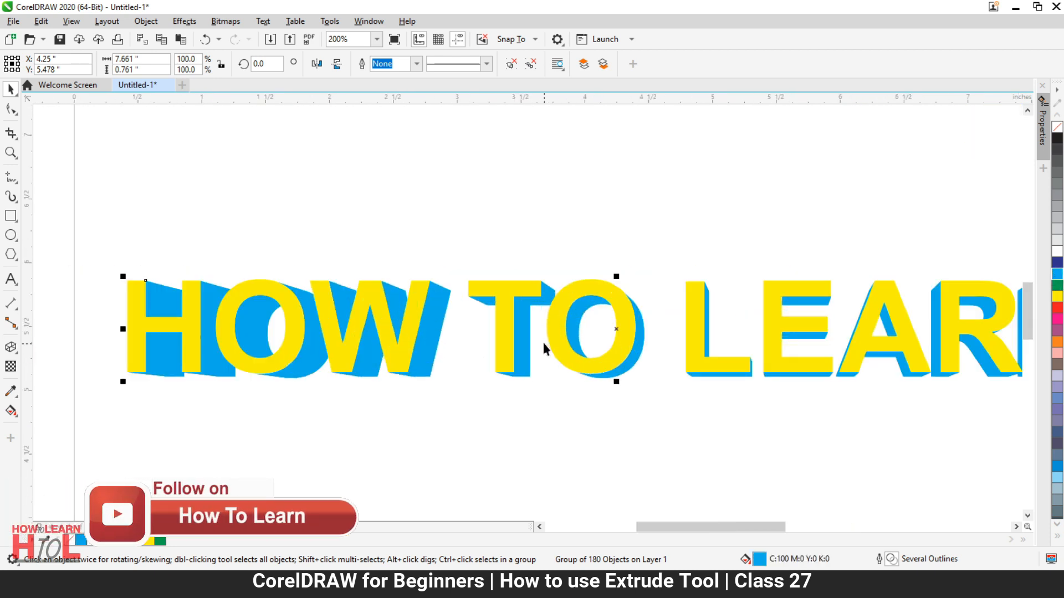
{"action": "left_click", "coordinate": [1057, 308]}
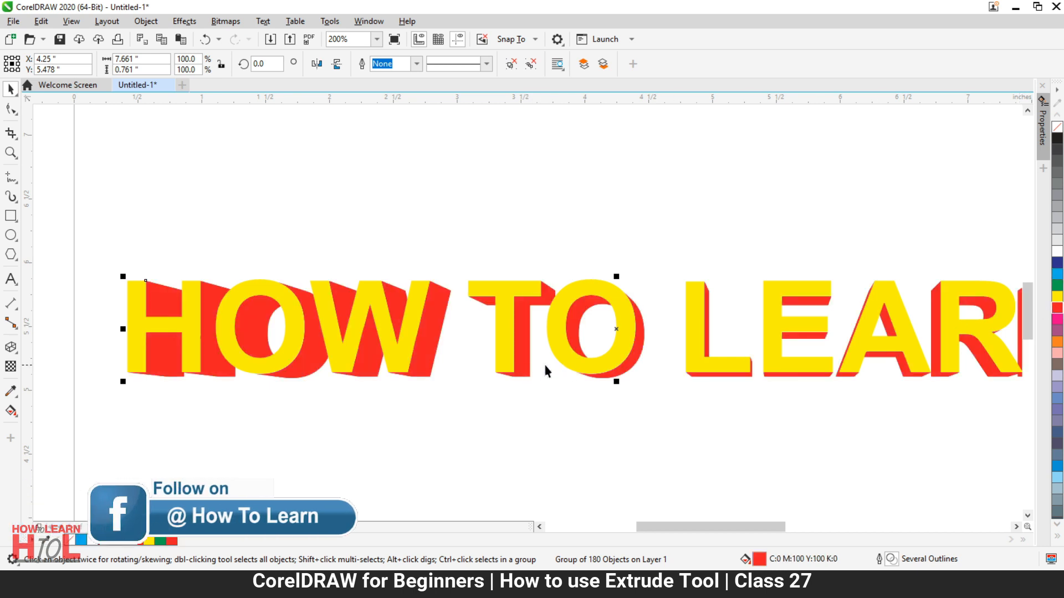
{"action": "scroll", "coordinate": [537, 365], "scroll_direction": "down", "scroll_amount": 1}
{"action": "scroll", "coordinate": [459, 380], "scroll_direction": "up", "scroll_amount": 1}
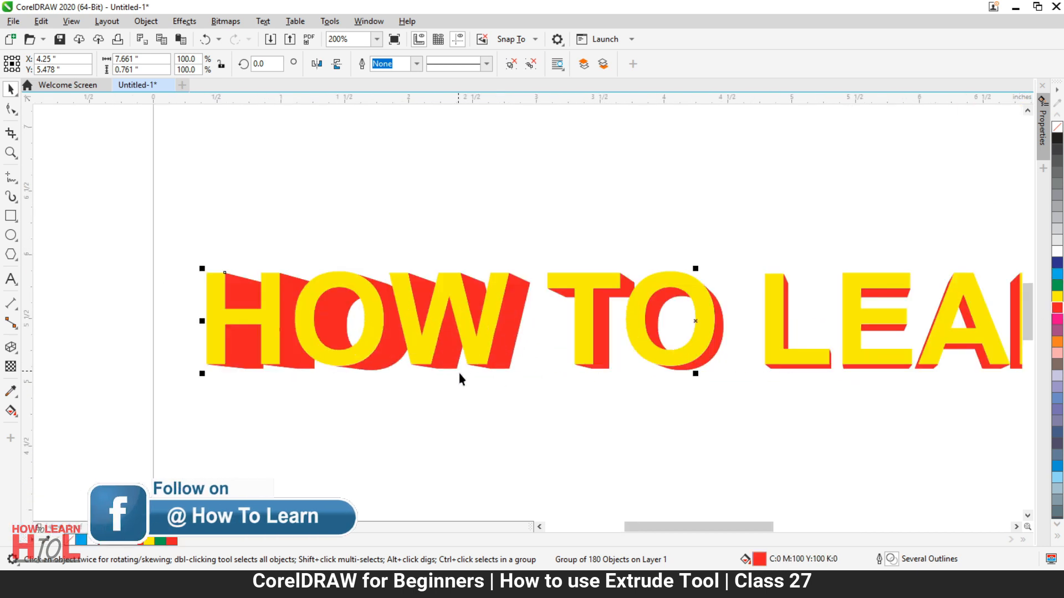
{"action": "scroll", "coordinate": [457, 370], "scroll_direction": "down", "scroll_amount": 1}
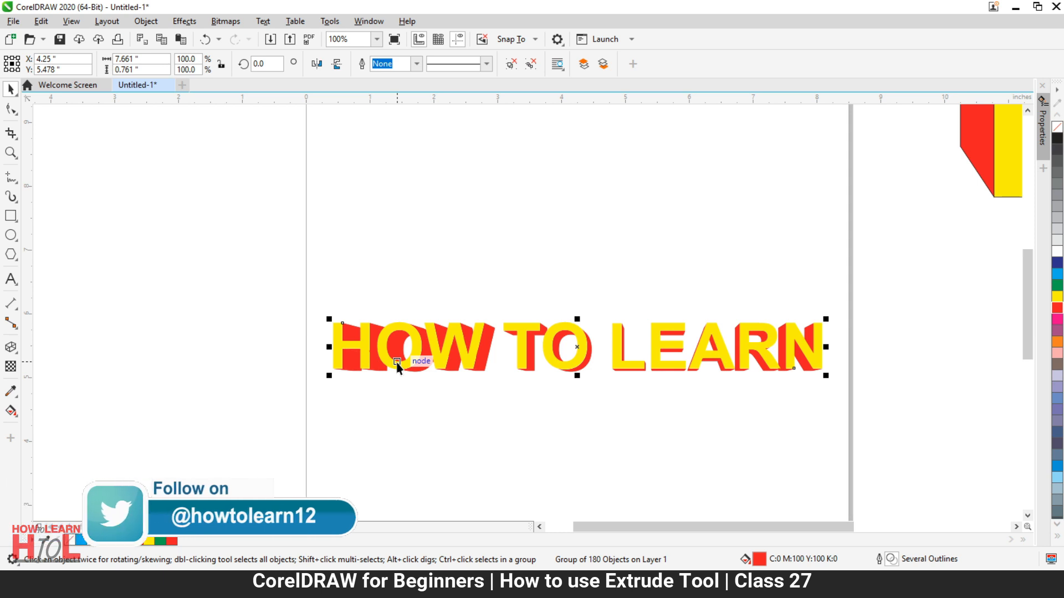